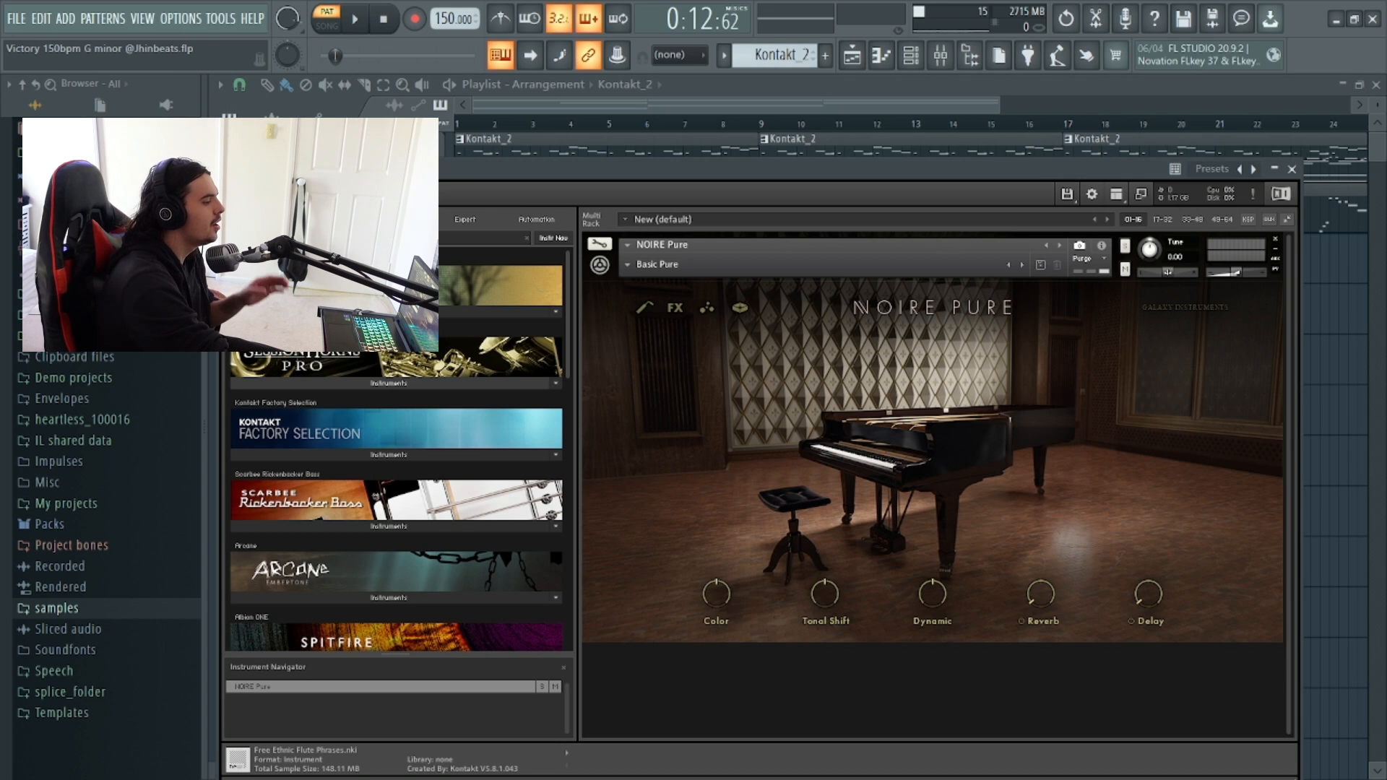
Close the Kontakt plugin window and open the piano roll for the Kontakt_2 channel.
{"action": "left_click", "coordinate": [1292, 169]}
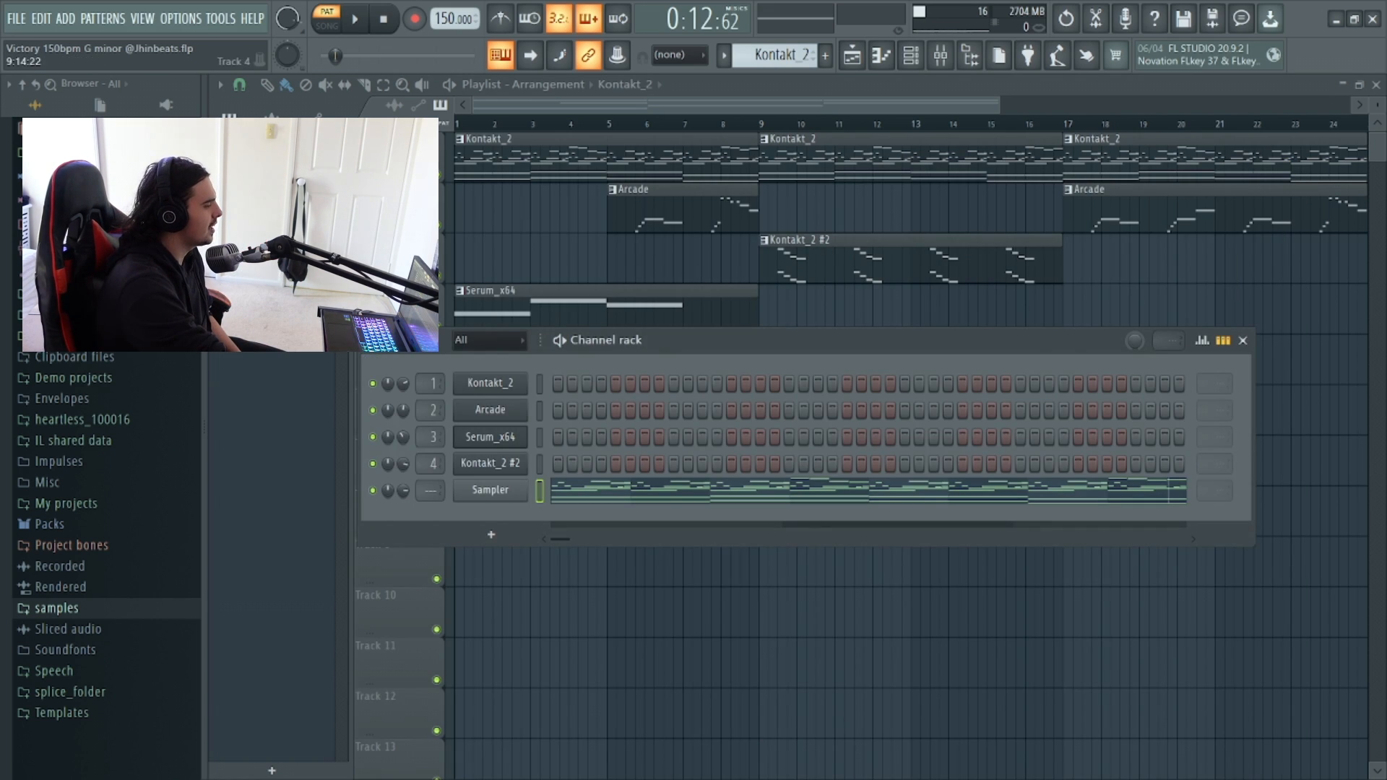
{"action": "right_click", "coordinate": [516, 383]}
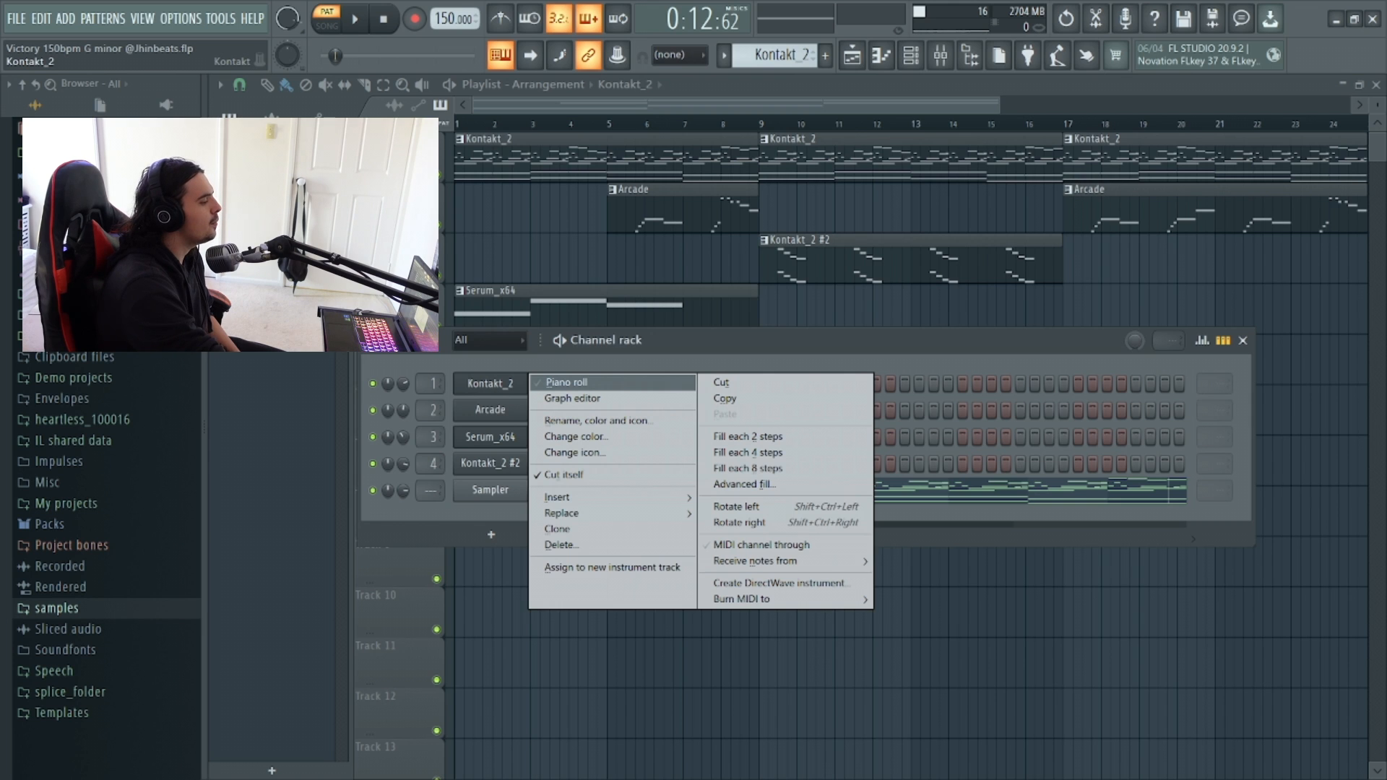
{"action": "left_click", "coordinate": [567, 382]}
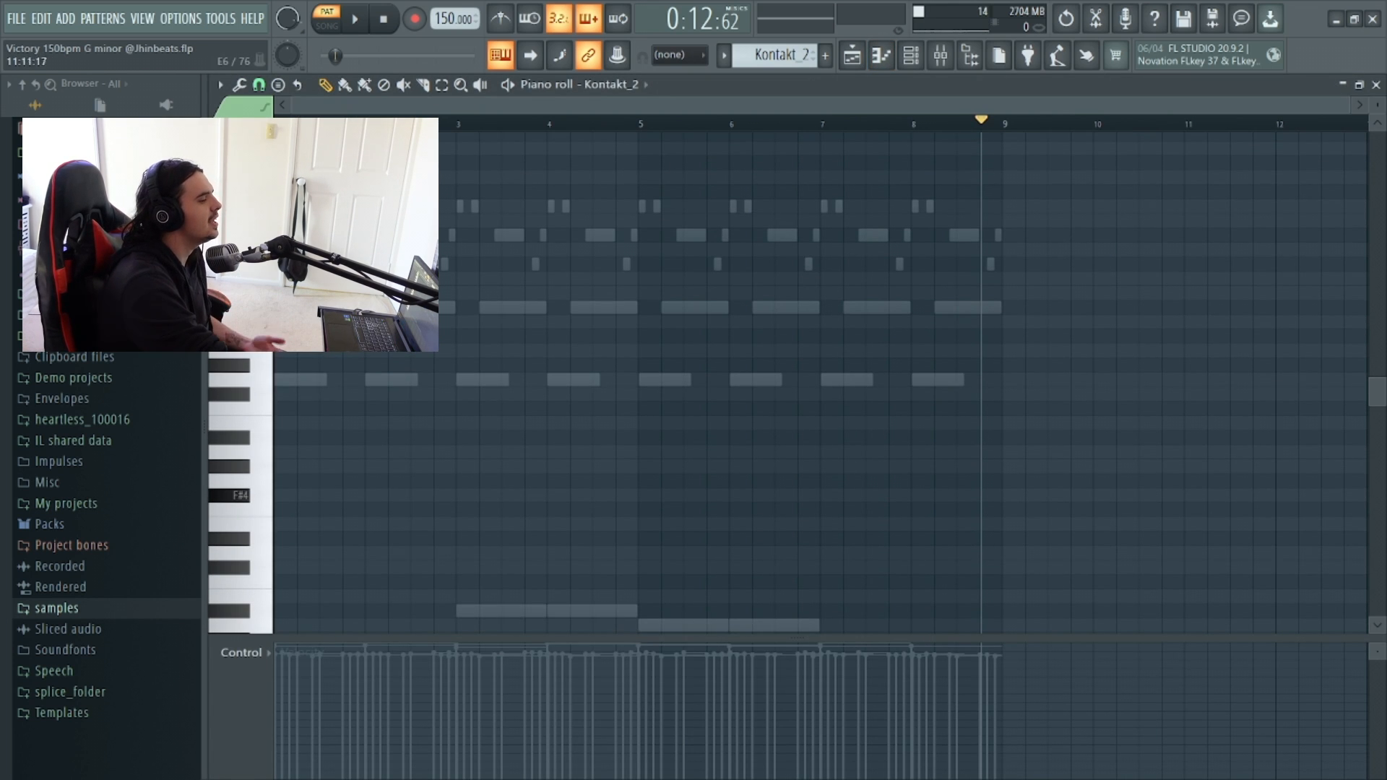
Draw two G3 notes across bars 1–2 and two A#3 notes across bars 3–4, following the ghost bass line.
{"action": "scroll", "coordinate": [821, 383], "scroll_direction": "down", "scroll_amount": 6}
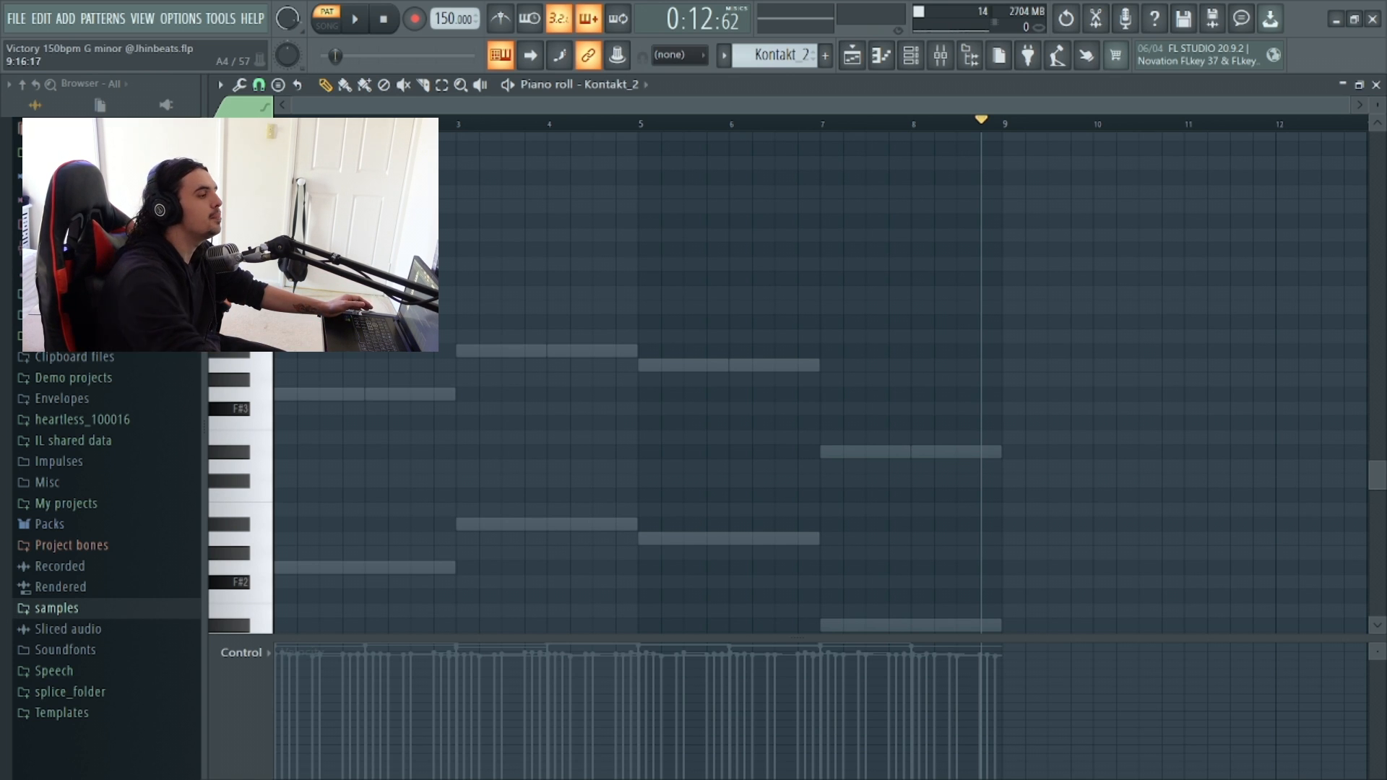
{"action": "scroll", "coordinate": [821, 433], "scroll_direction": "up", "scroll_amount": 4}
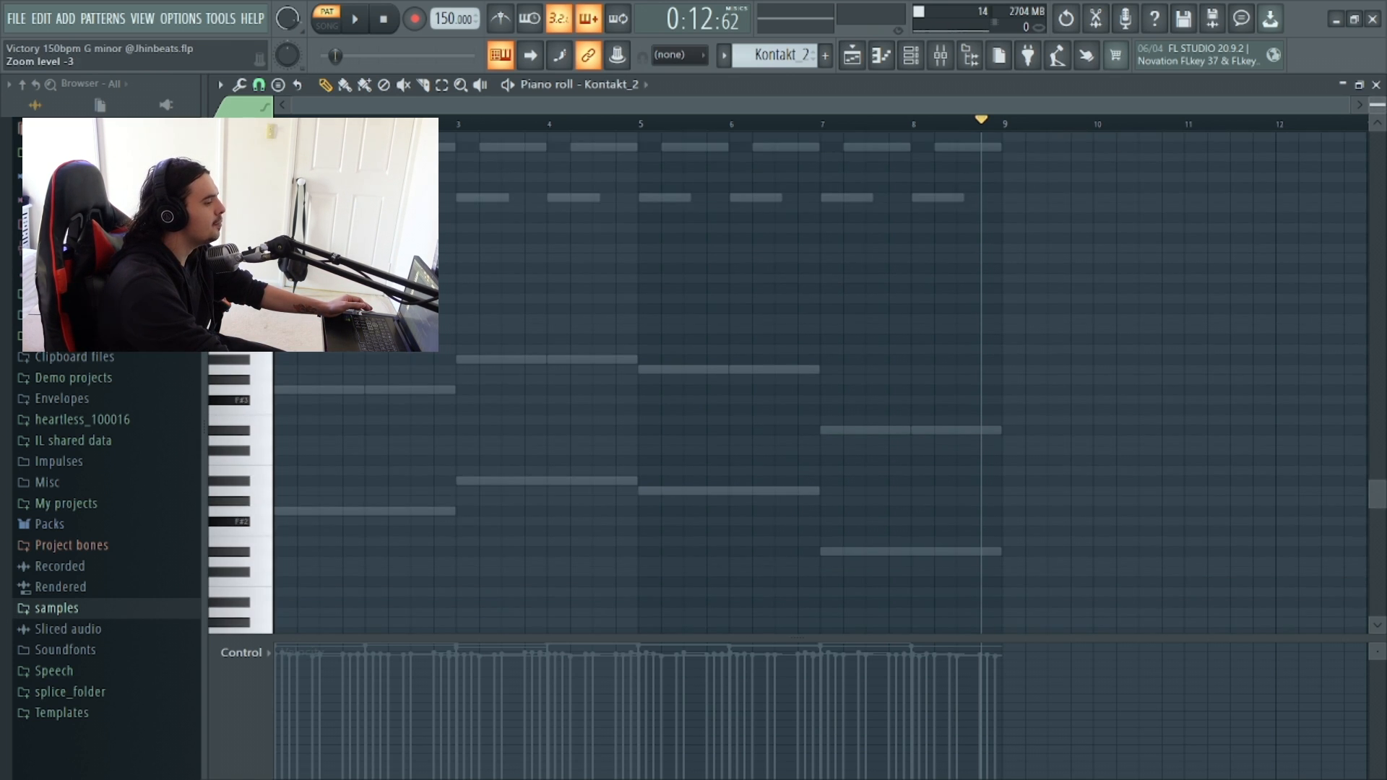
{"action": "scroll", "coordinate": [821, 434], "scroll_direction": "down", "scroll_amount": 2}
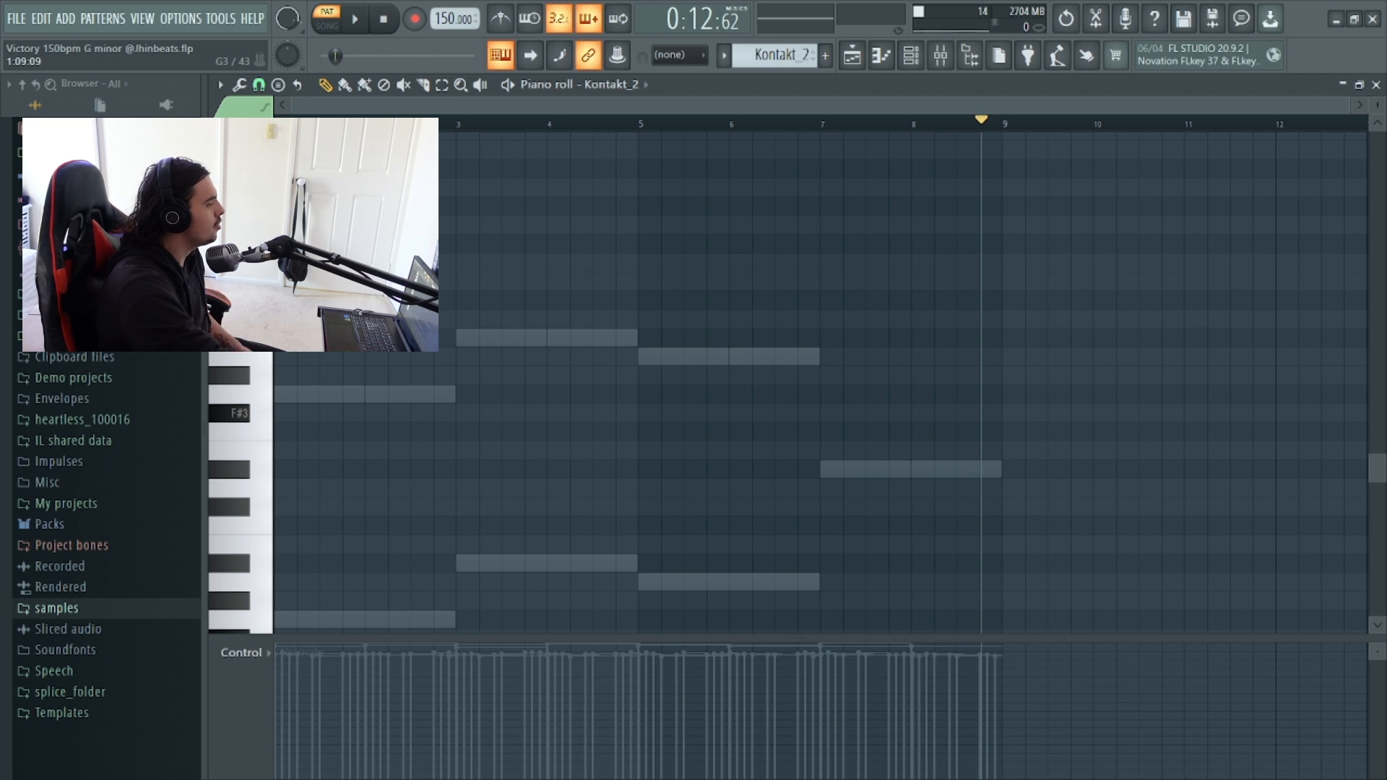
{"action": "left_click_drag", "start_coordinate": [307, 395], "coordinate": [355, 395]}
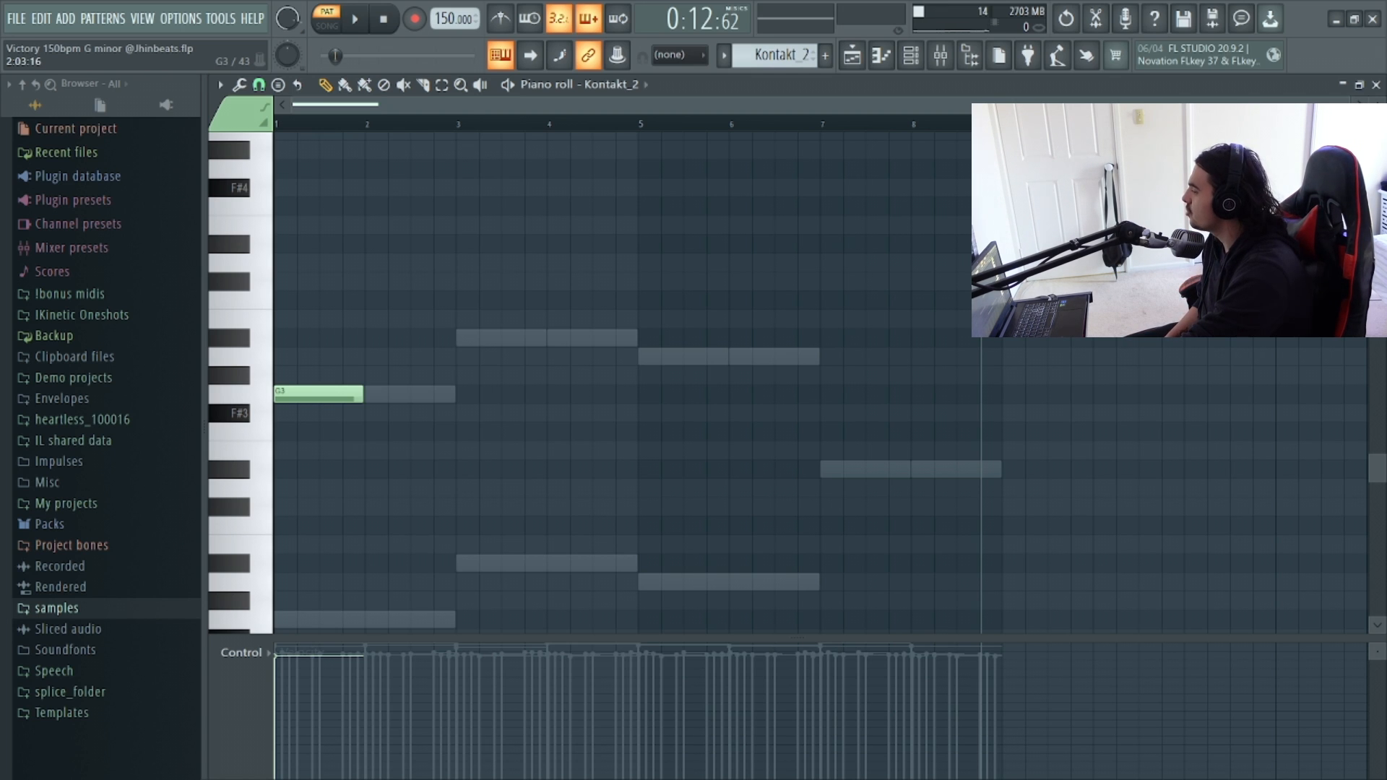
{"action": "left_click", "coordinate": [381, 394]}
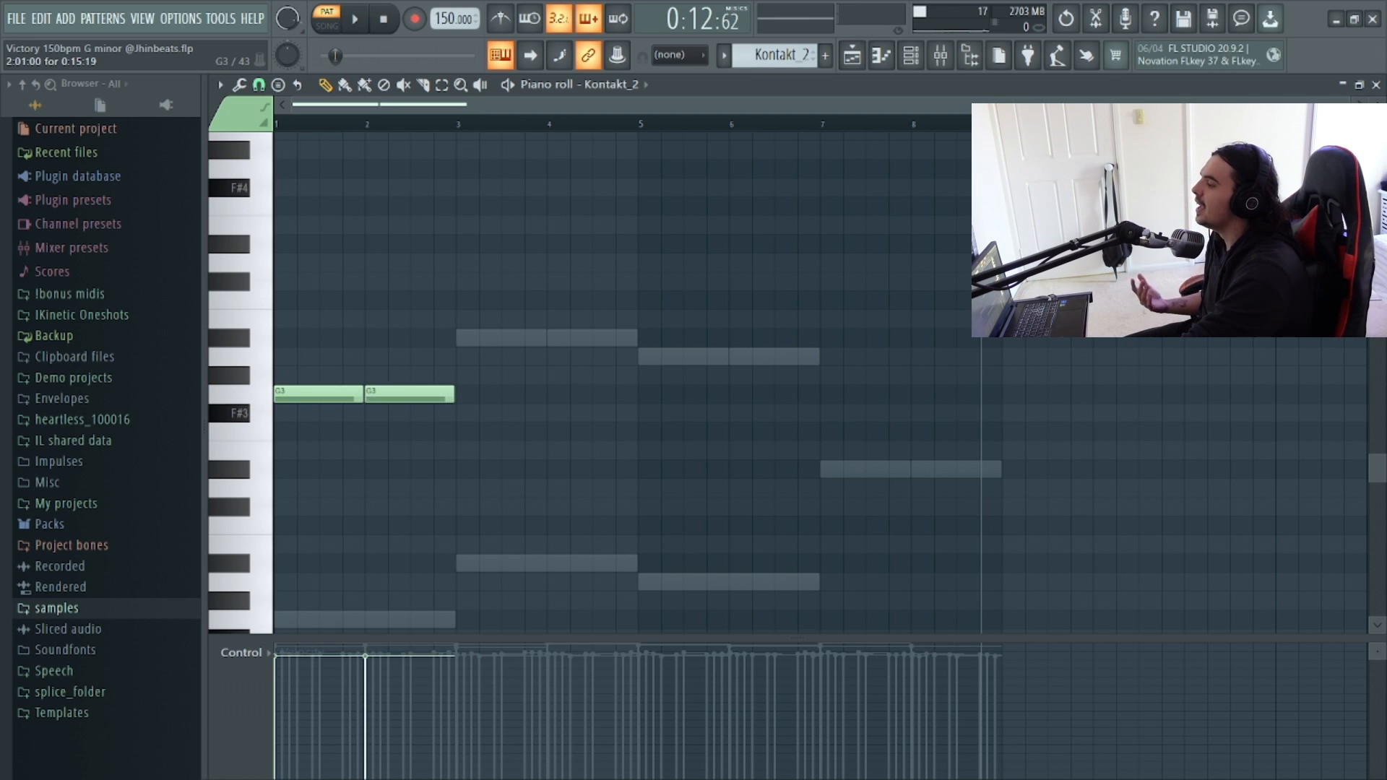
{"action": "left_click", "coordinate": [469, 337]}
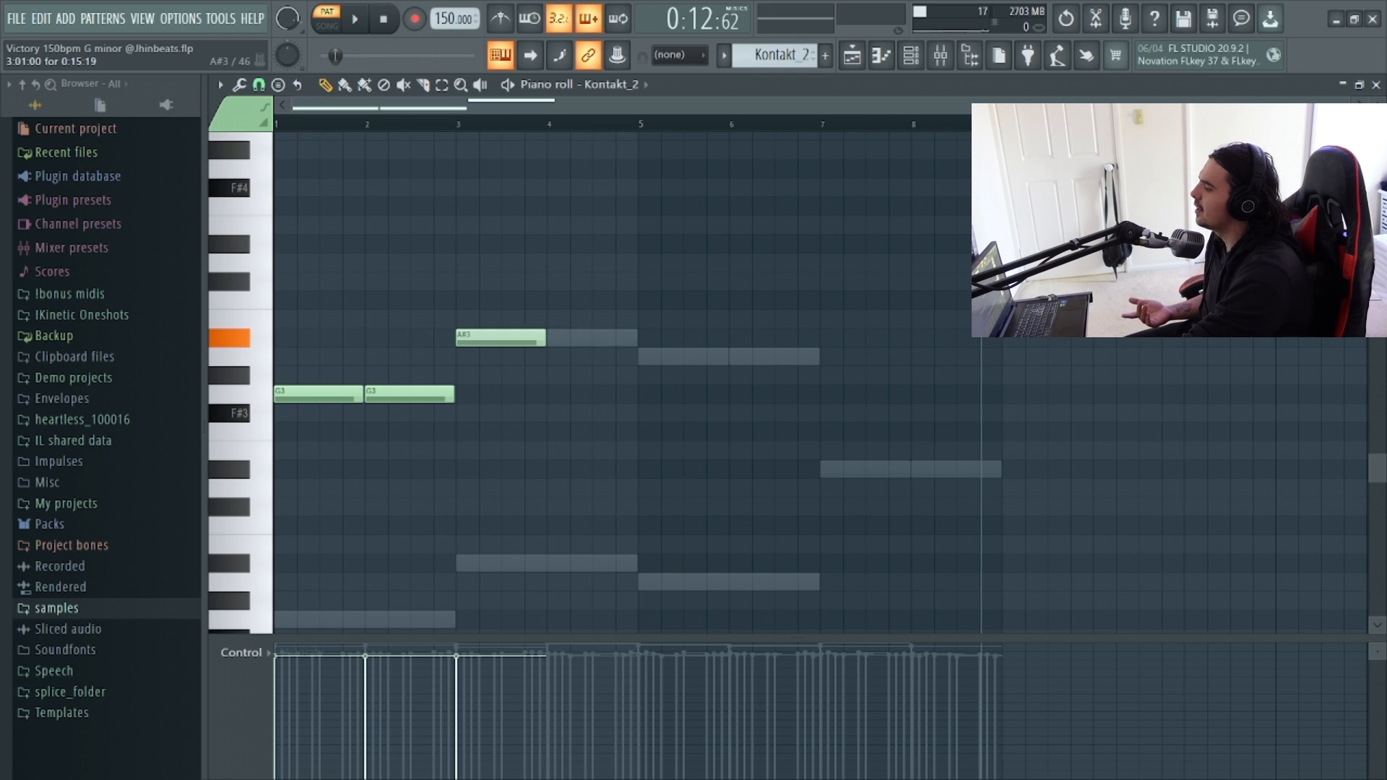
{"action": "left_click_drag", "start_coordinate": [561, 337], "coordinate": [552, 337]}
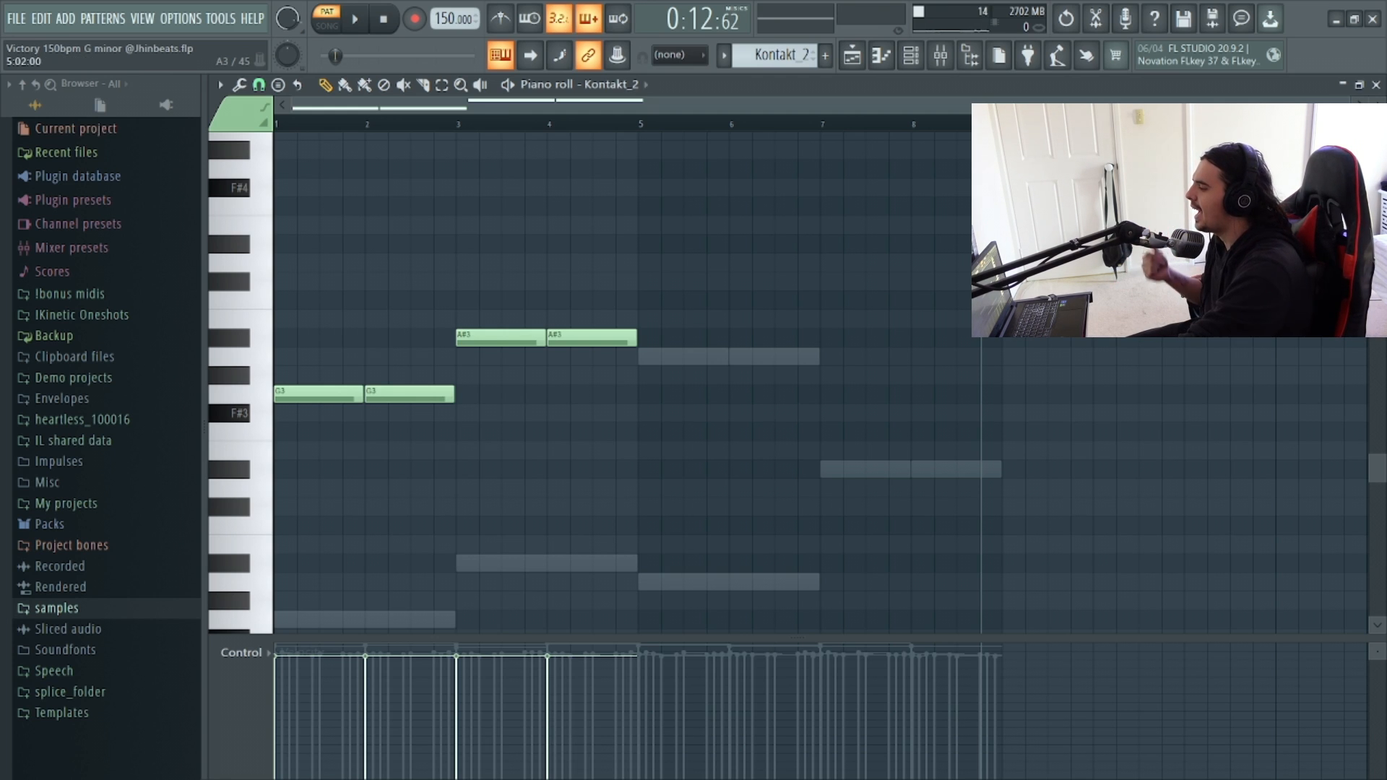
Add two A3 notes across bars 5–6 and two D#3 notes across bars 7–8.
{"action": "left_click", "coordinate": [647, 356]}
{"action": "left_click", "coordinate": [743, 356]}
{"action": "left_click_drag", "start_coordinate": [743, 357], "coordinate": [736, 356]}
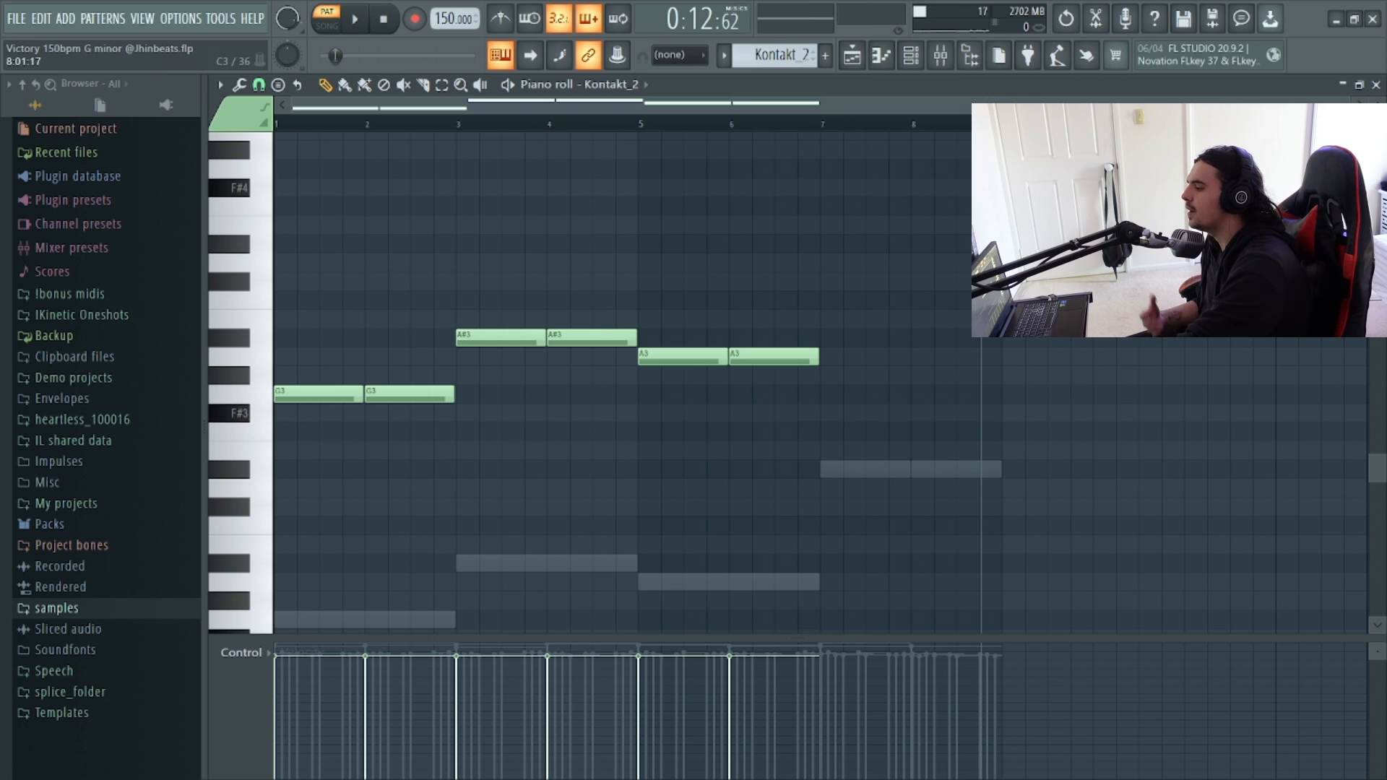
{"action": "left_click", "coordinate": [827, 468]}
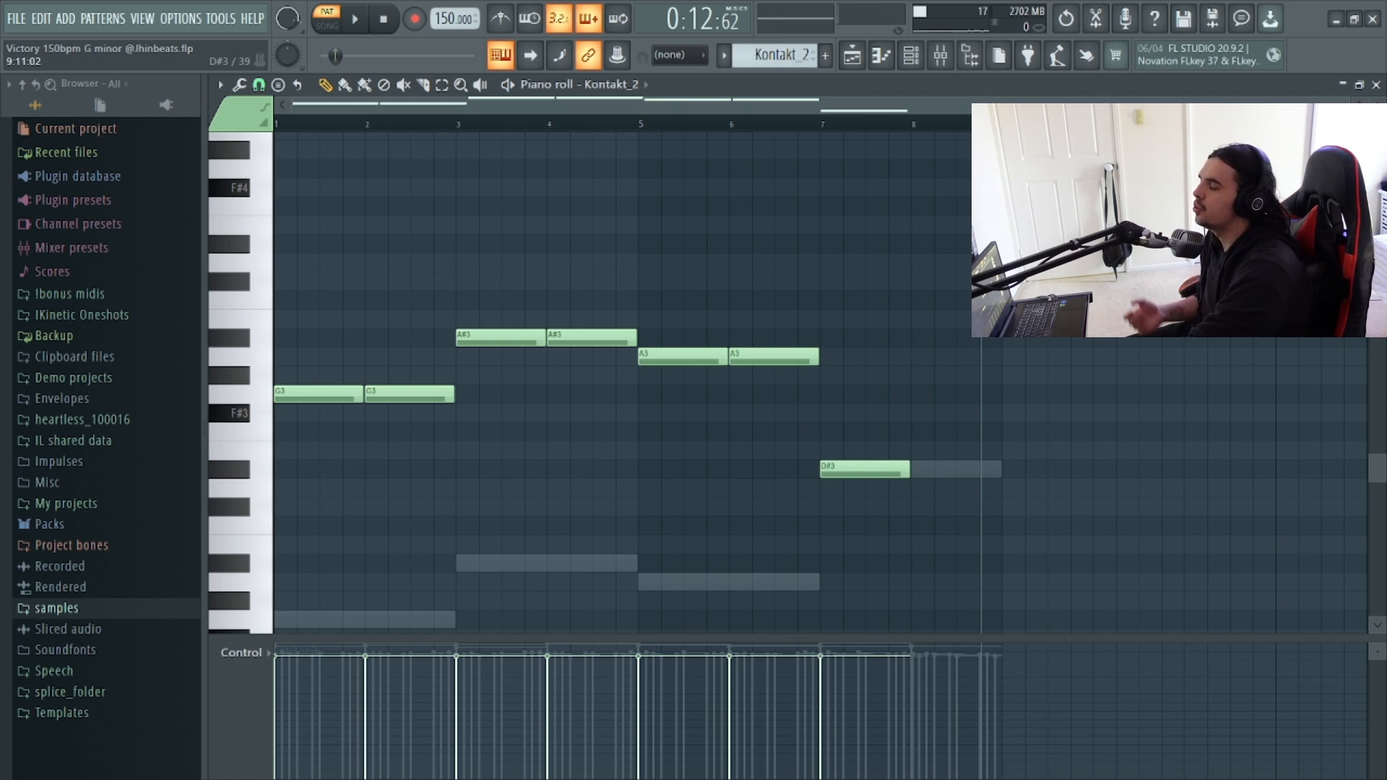
{"action": "left_click_drag", "start_coordinate": [943, 469], "coordinate": [920, 469]}
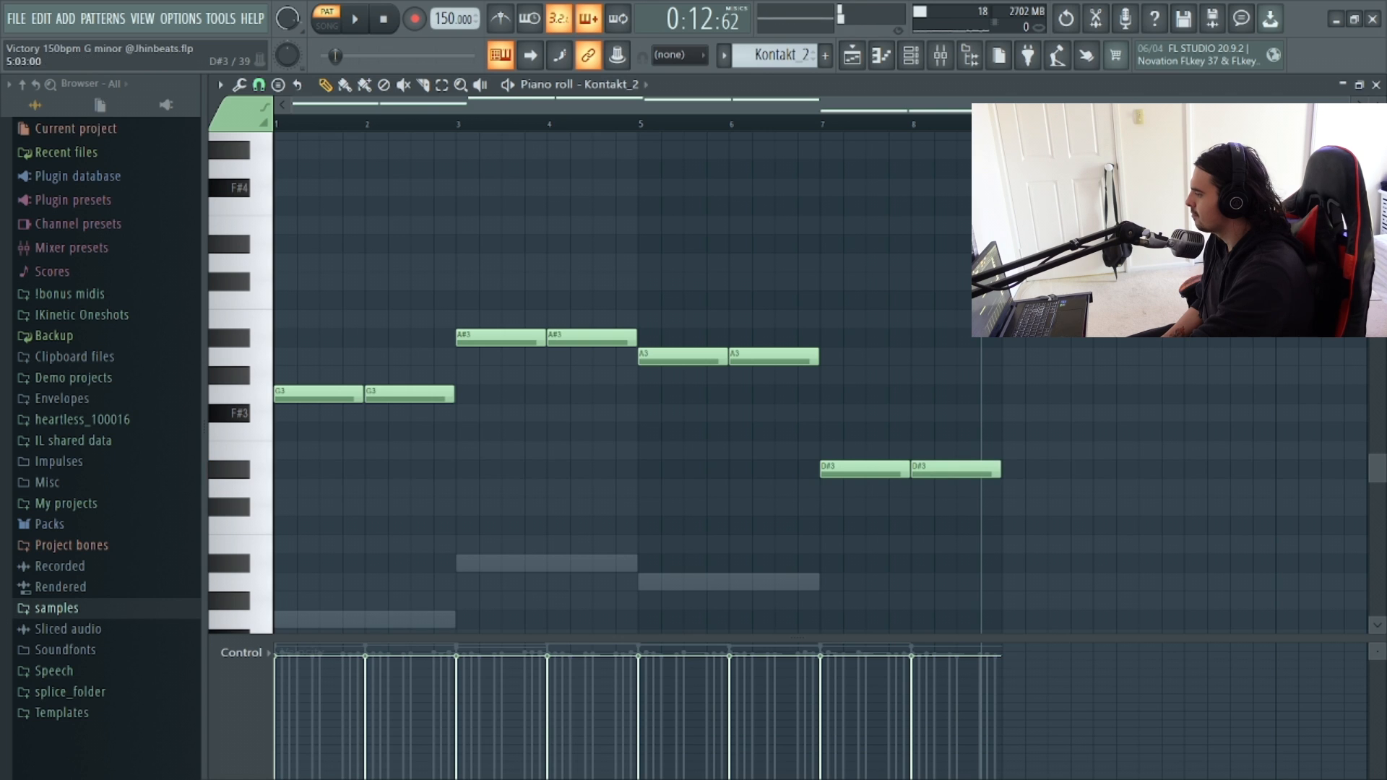
Select all the notes and double them one octave lower.
{"action": "scroll", "coordinate": [616, 451], "scroll_direction": "down", "scroll_amount": 2}
{"action": "key", "text": "ctrl+a"}
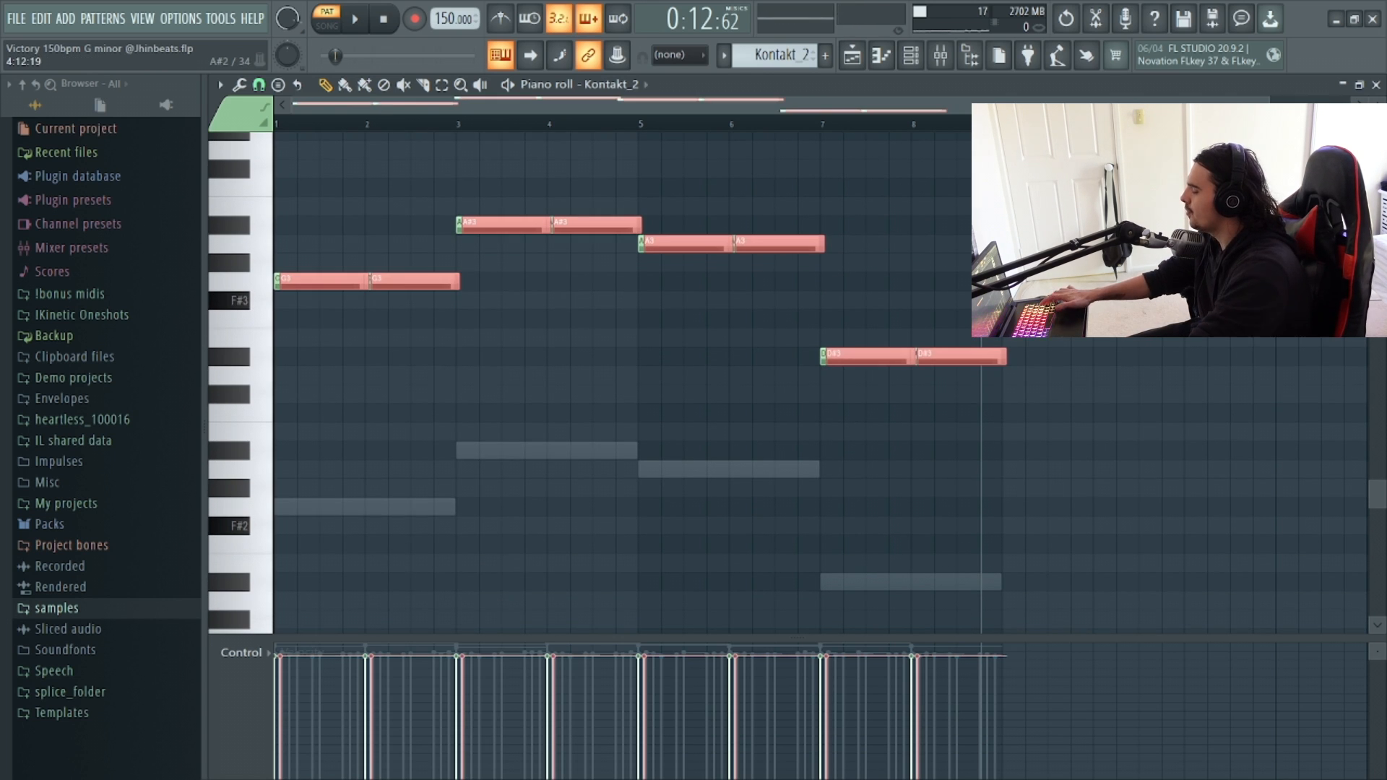
{"action": "key", "text": "ctrl+Down"}
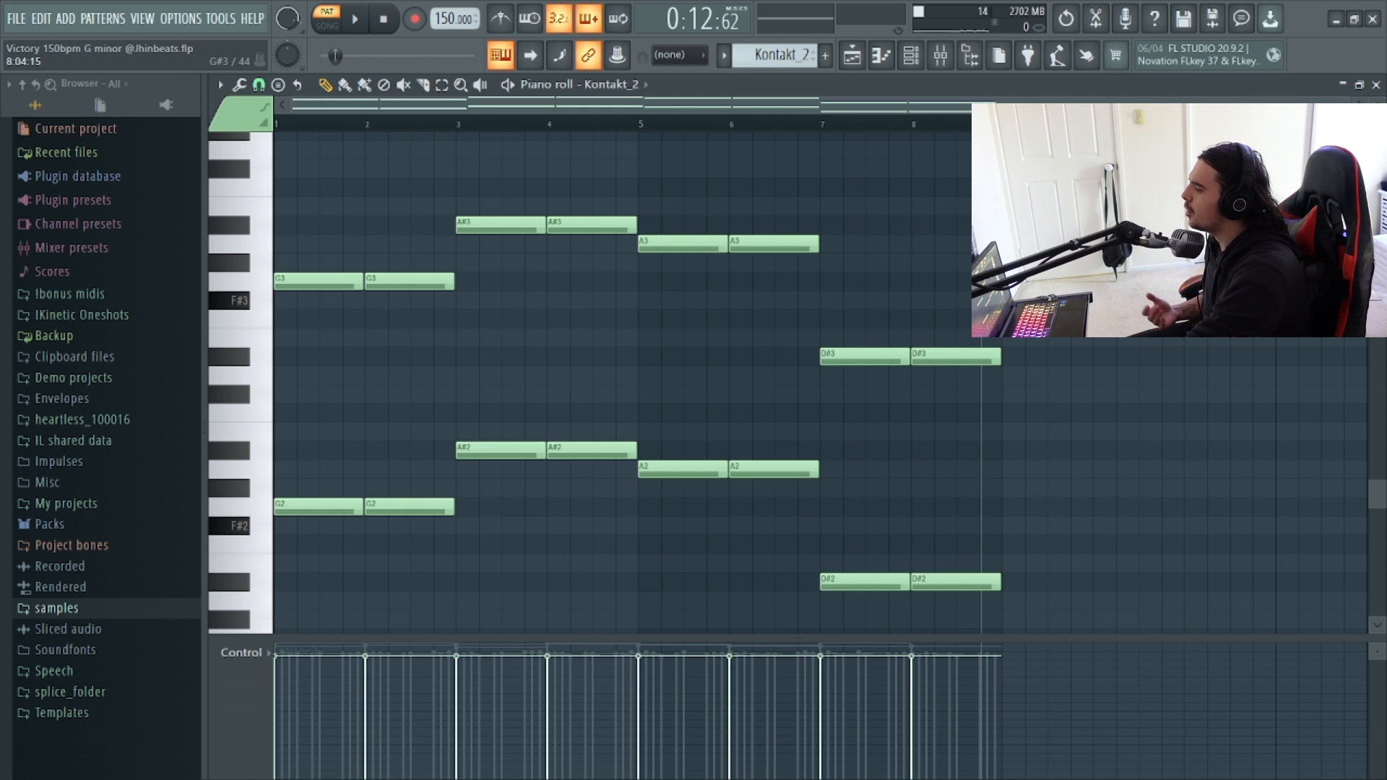
Draw a D5 note about half a bar long at the start of bar 1.
{"action": "scroll", "coordinate": [1028, 516], "scroll_direction": "up", "scroll_amount": 8}
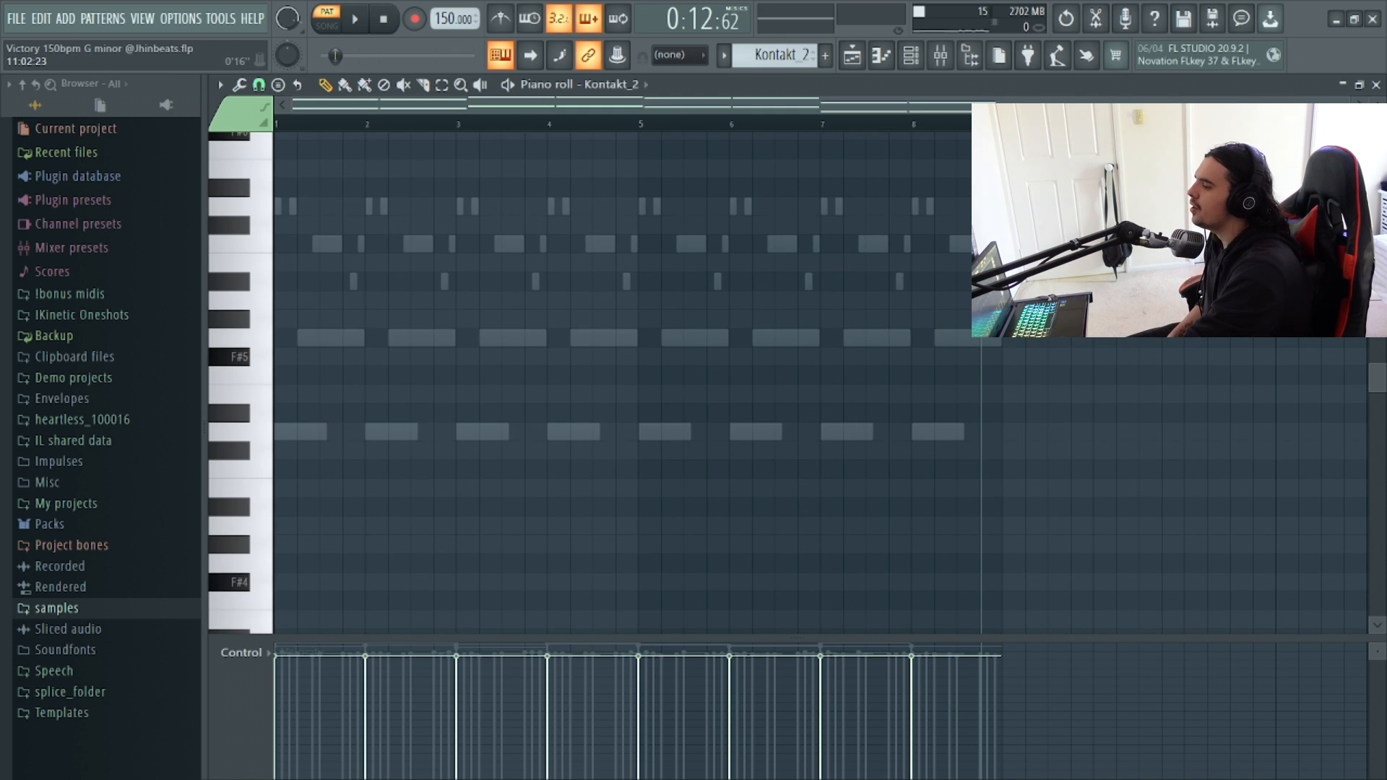
{"action": "scroll", "coordinate": [694, 361], "scroll_direction": "up", "scroll_amount": 4}
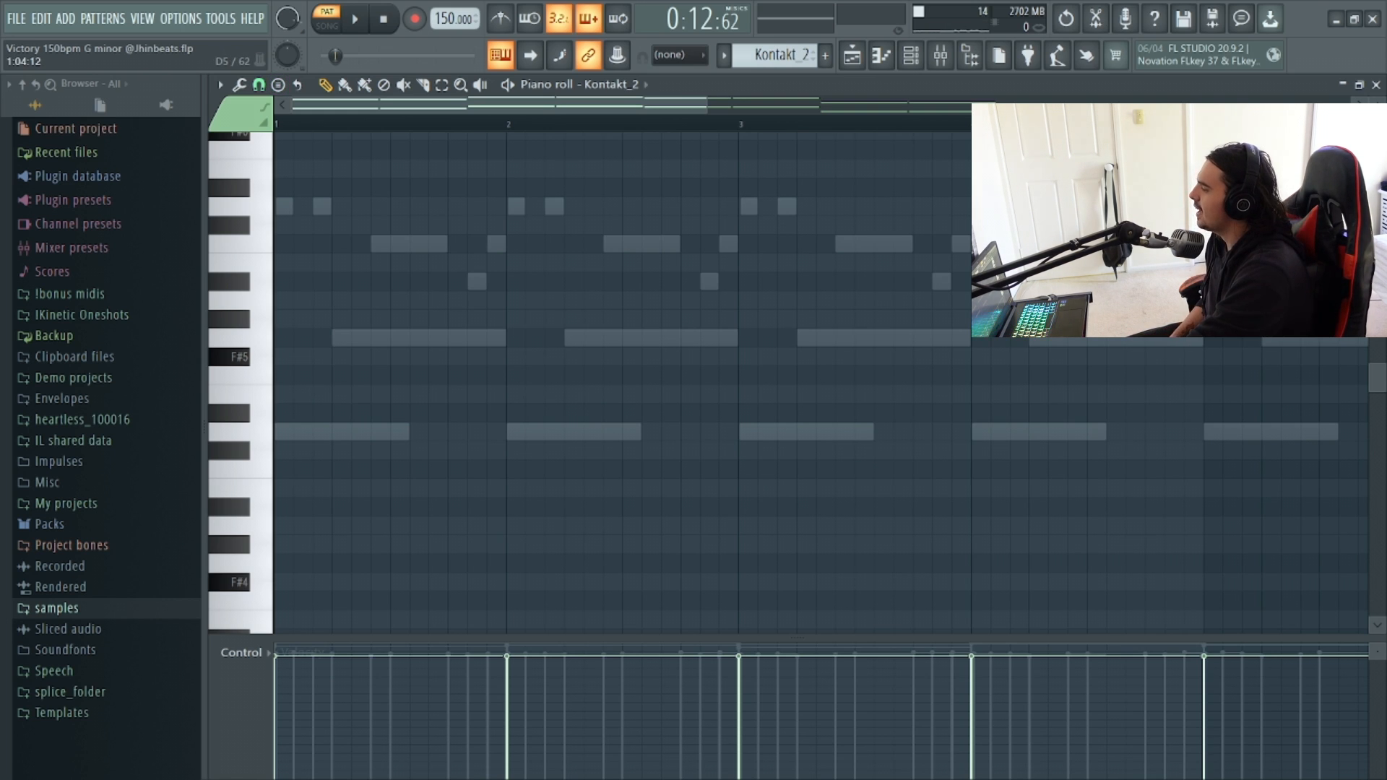
{"action": "left_click_drag", "start_coordinate": [323, 433], "coordinate": [283, 433]}
{"action": "left_click_drag", "start_coordinate": [503, 437], "coordinate": [404, 444]}
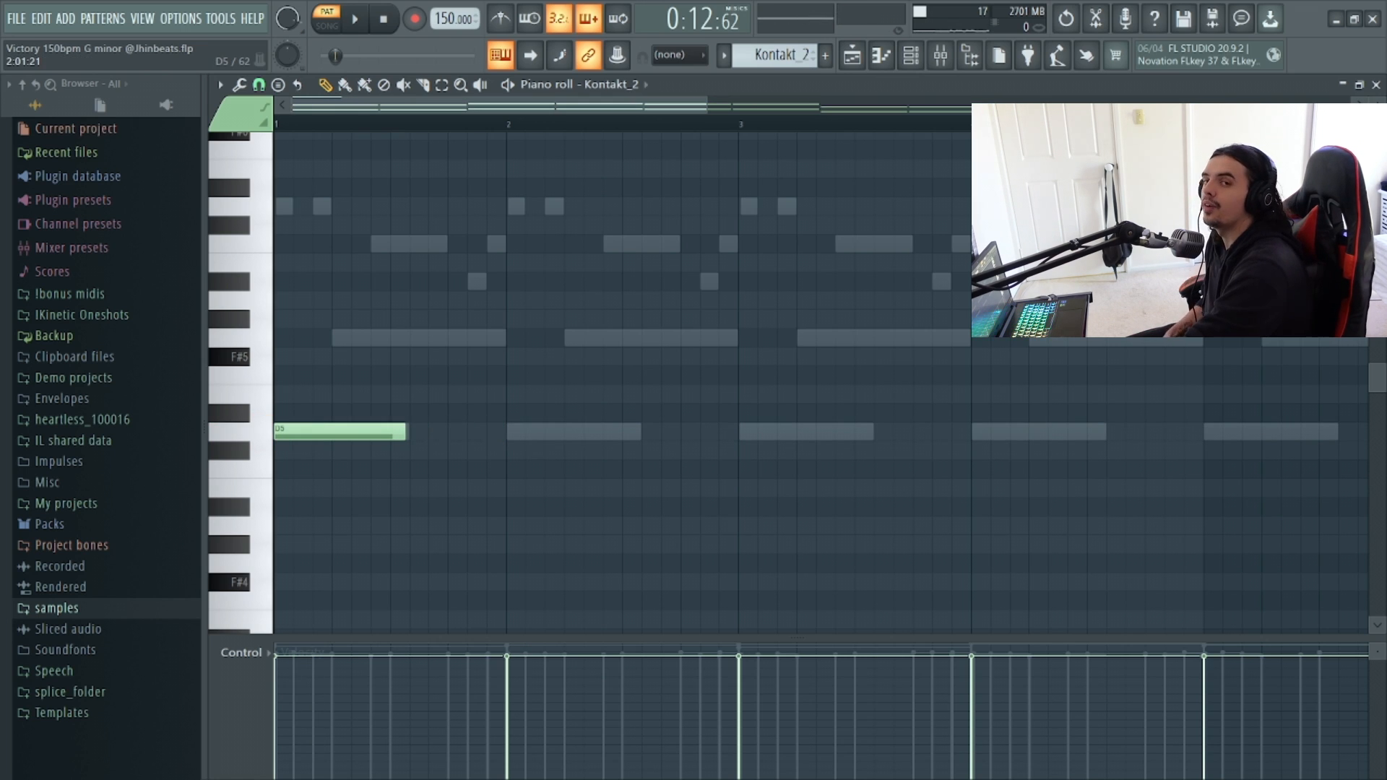
Repeat the D5 note at the start of every bar through bar 8.
{"action": "key", "text": "ctrl+b"}
{"action": "key", "text": "ctrl+b"}
{"action": "key", "text": "ctrl+b"}
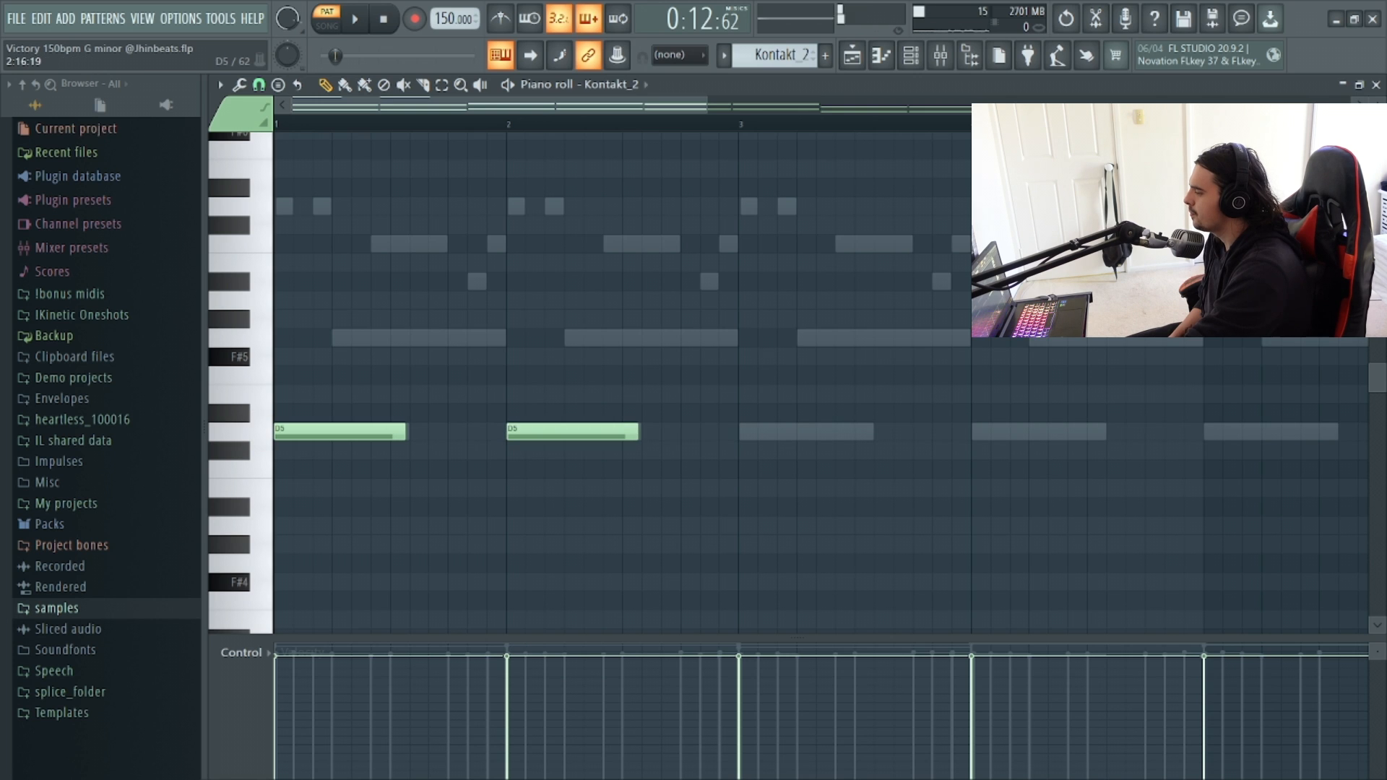
{"action": "scroll", "coordinate": [820, 383], "scroll_direction": "down", "scroll_amount": 1}
{"action": "scroll", "coordinate": [821, 383], "scroll_direction": "down", "scroll_amount": 1}
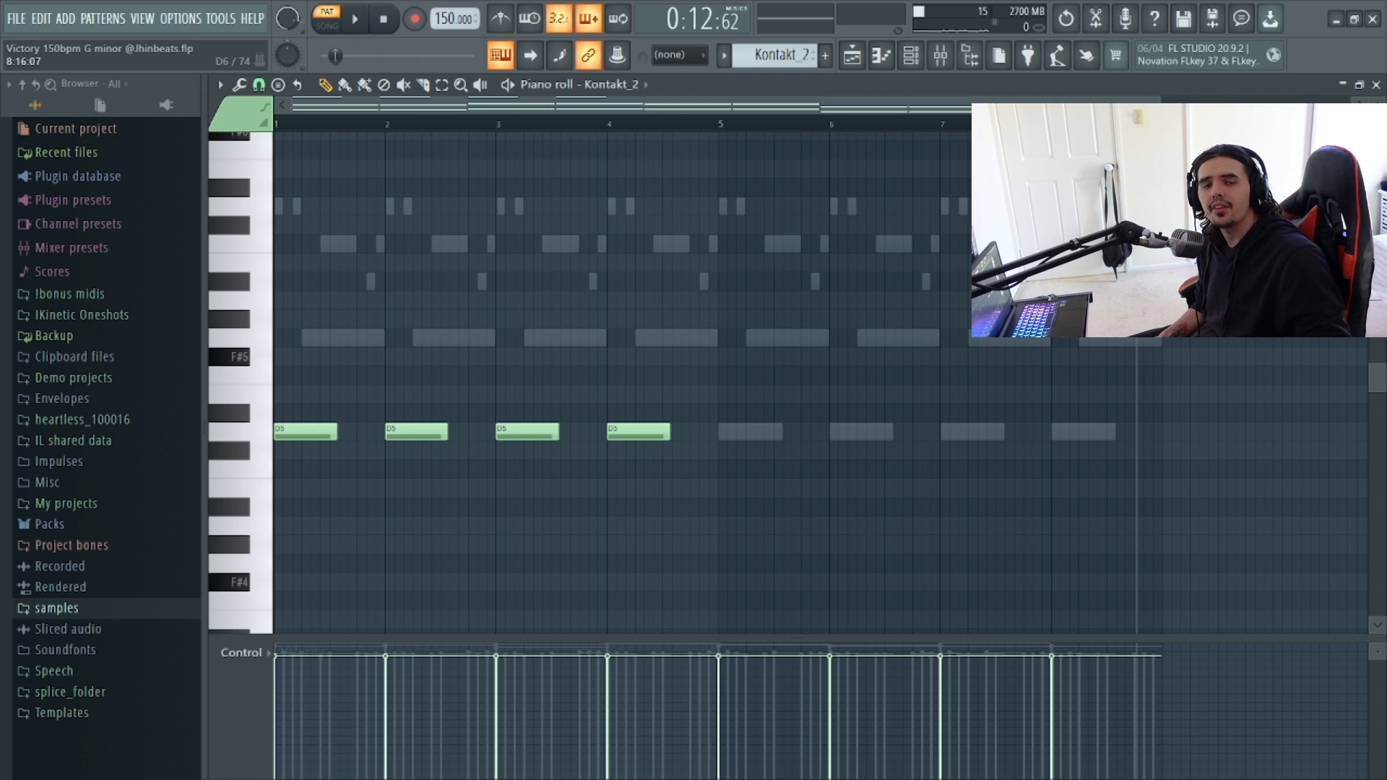
{"action": "left_click", "coordinate": [724, 432]}
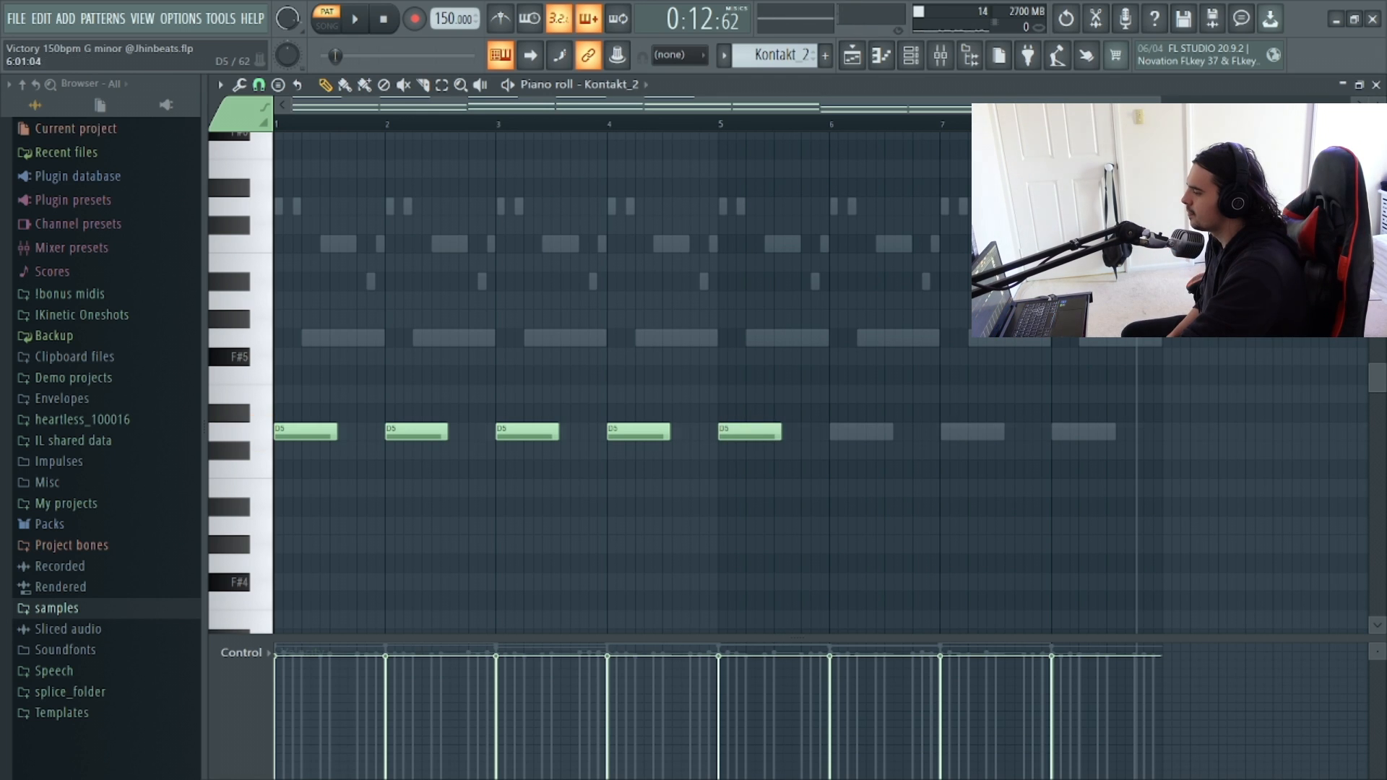
{"action": "left_click", "coordinate": [835, 433]}
{"action": "left_click", "coordinate": [946, 432]}
{"action": "left_click", "coordinate": [1057, 432]}
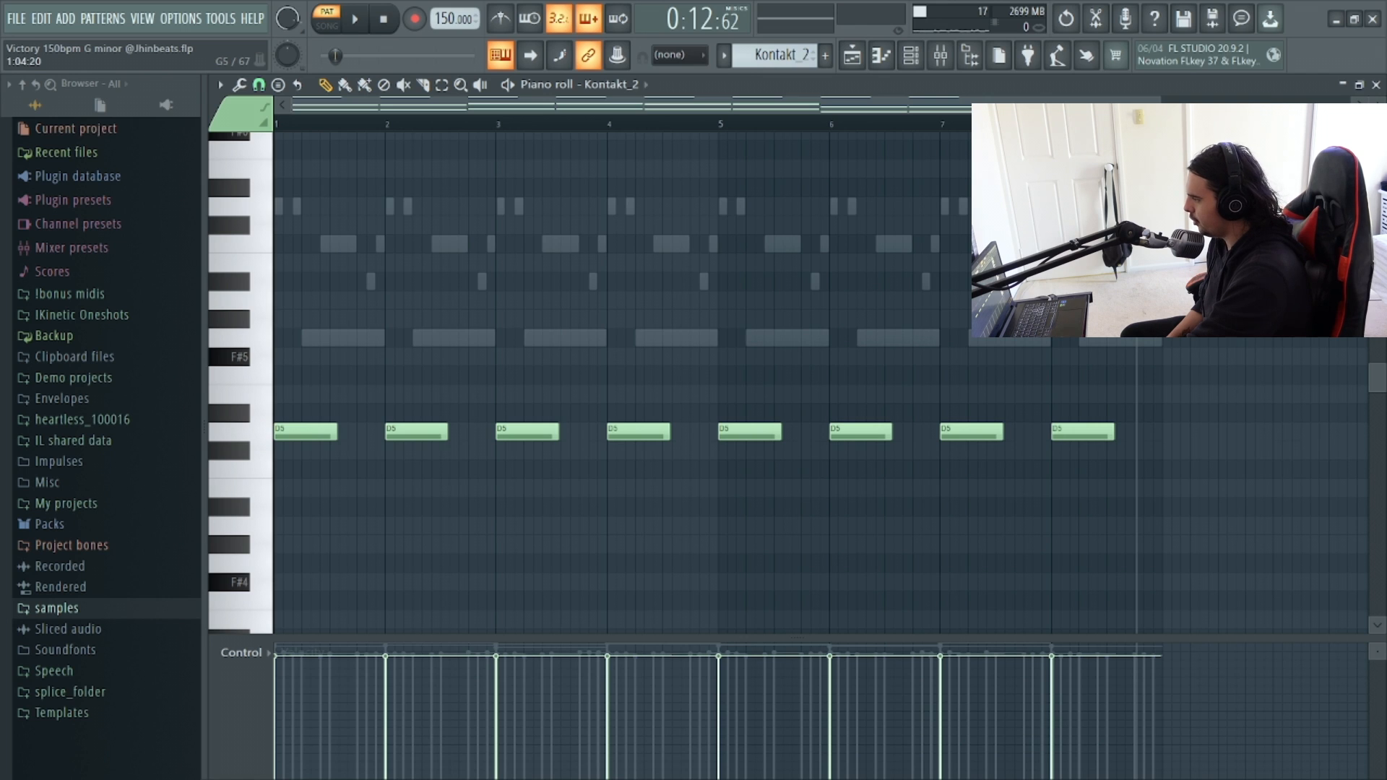
Add a G5 note just after the downbeat in each of bars 1–8.
{"action": "left_click", "coordinate": [304, 338]}
{"action": "left_click_drag", "start_coordinate": [364, 338], "coordinate": [417, 337]}
{"action": "left_click", "coordinate": [528, 337]}
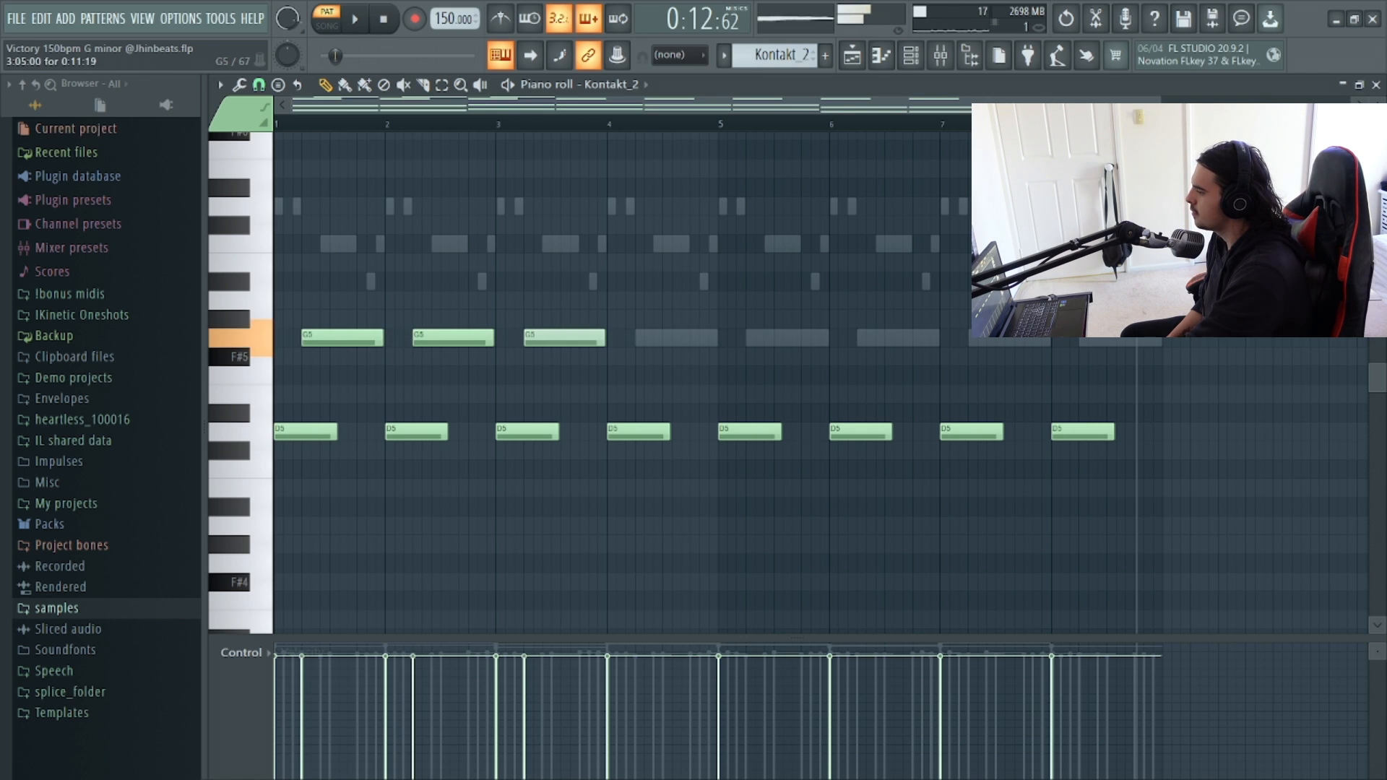
{"action": "left_click", "coordinate": [639, 338]}
{"action": "left_click", "coordinate": [749, 338]}
{"action": "left_click", "coordinate": [860, 337]}
{"action": "left_click", "coordinate": [972, 337]}
{"action": "left_click", "coordinate": [1083, 337]}
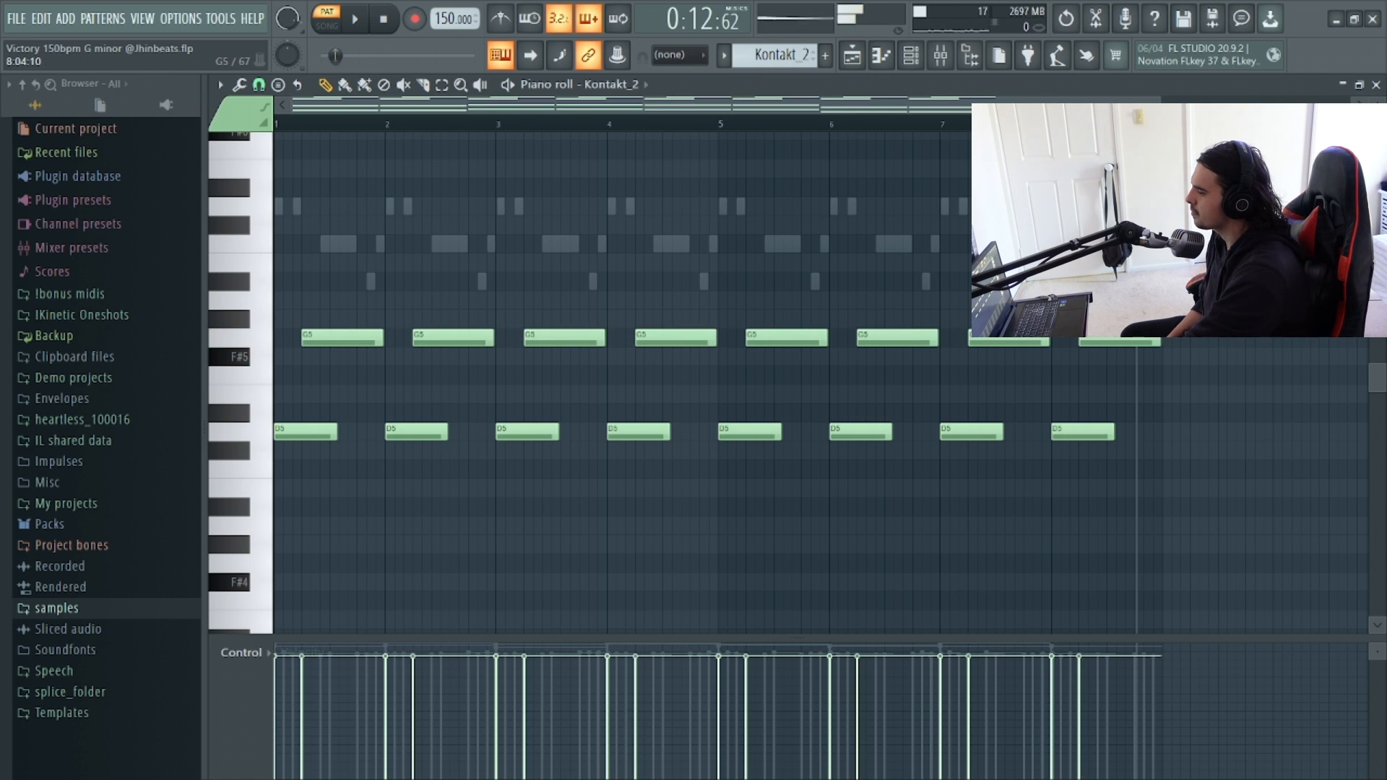
Add two short D6 notes at the start of bar 1.
{"action": "left_click_drag", "start_coordinate": [1160, 105], "coordinate": [482, 104]}
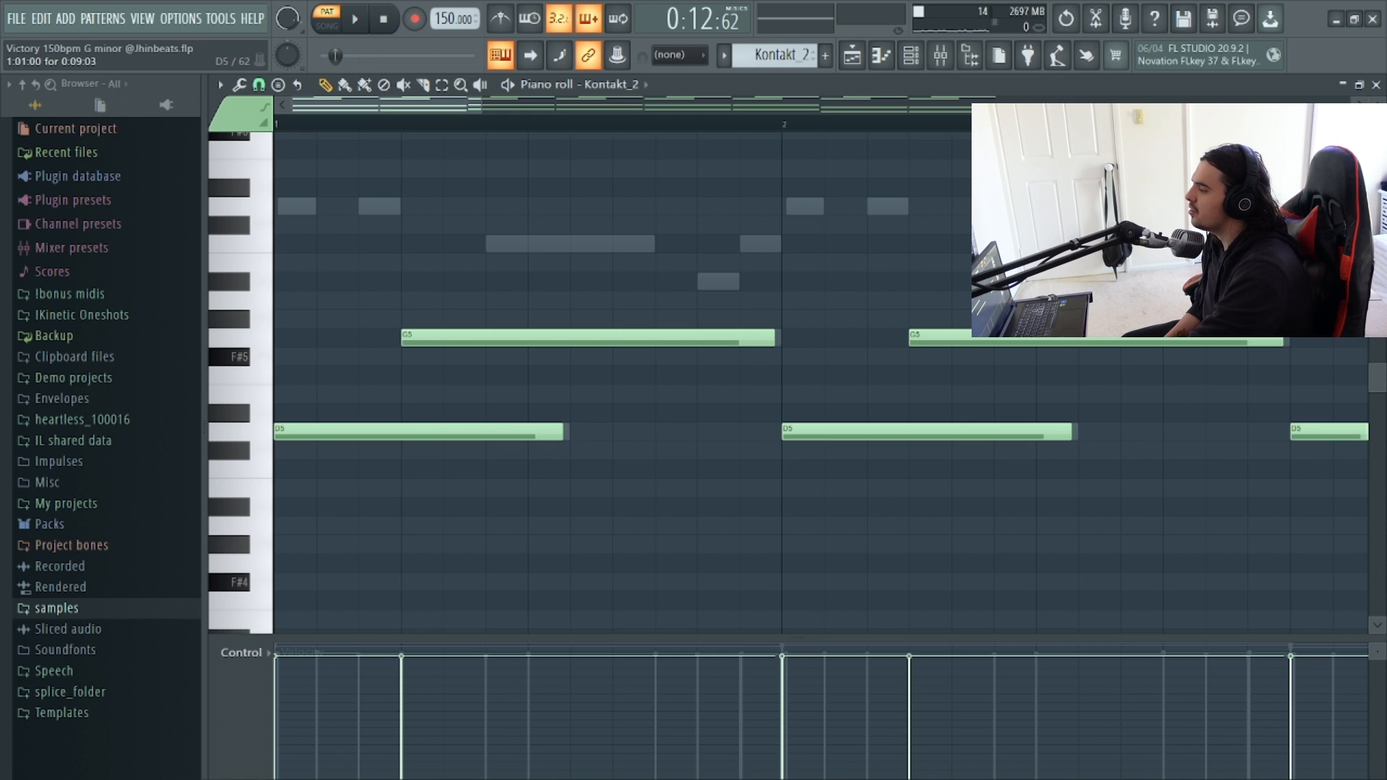
{"action": "left_click", "coordinate": [292, 207]}
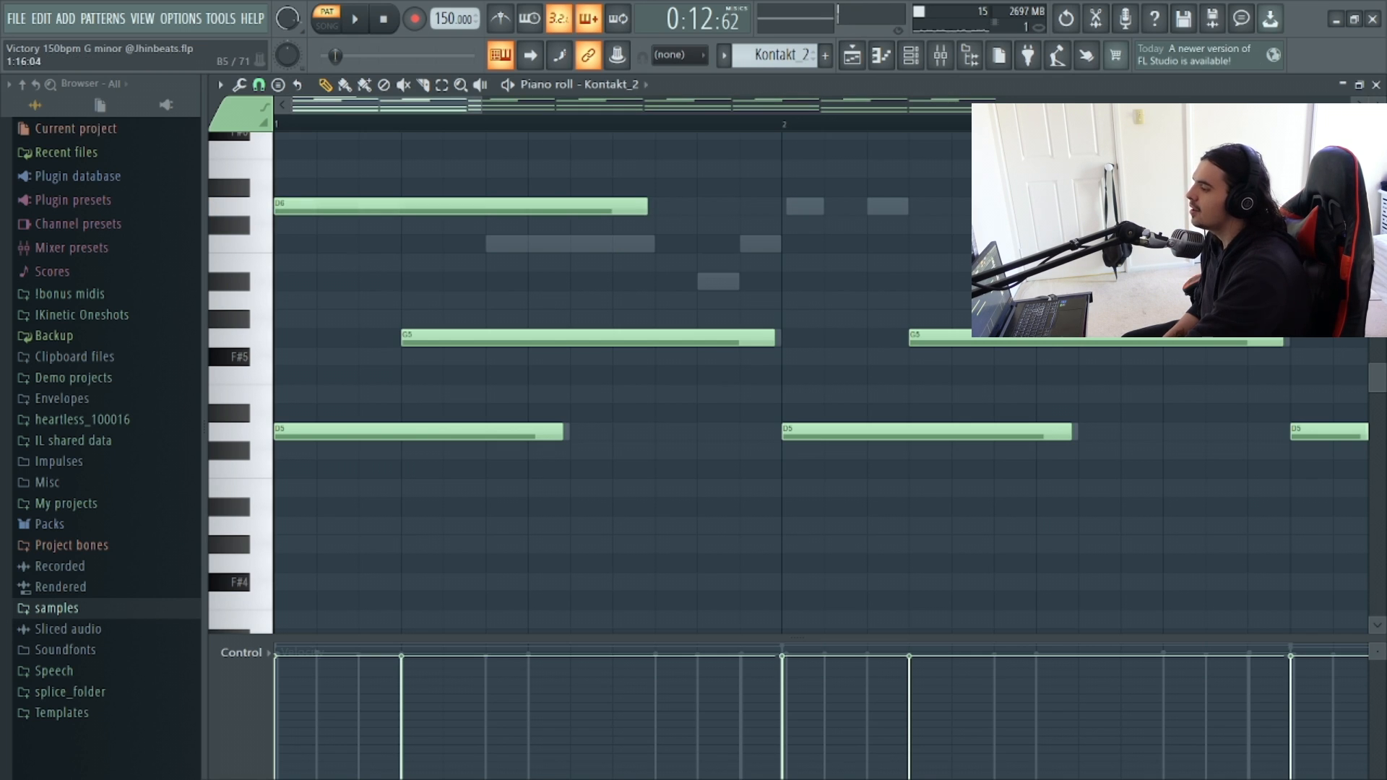
{"action": "left_click_drag", "start_coordinate": [647, 206], "coordinate": [309, 206]}
{"action": "left_click", "coordinate": [367, 207]}
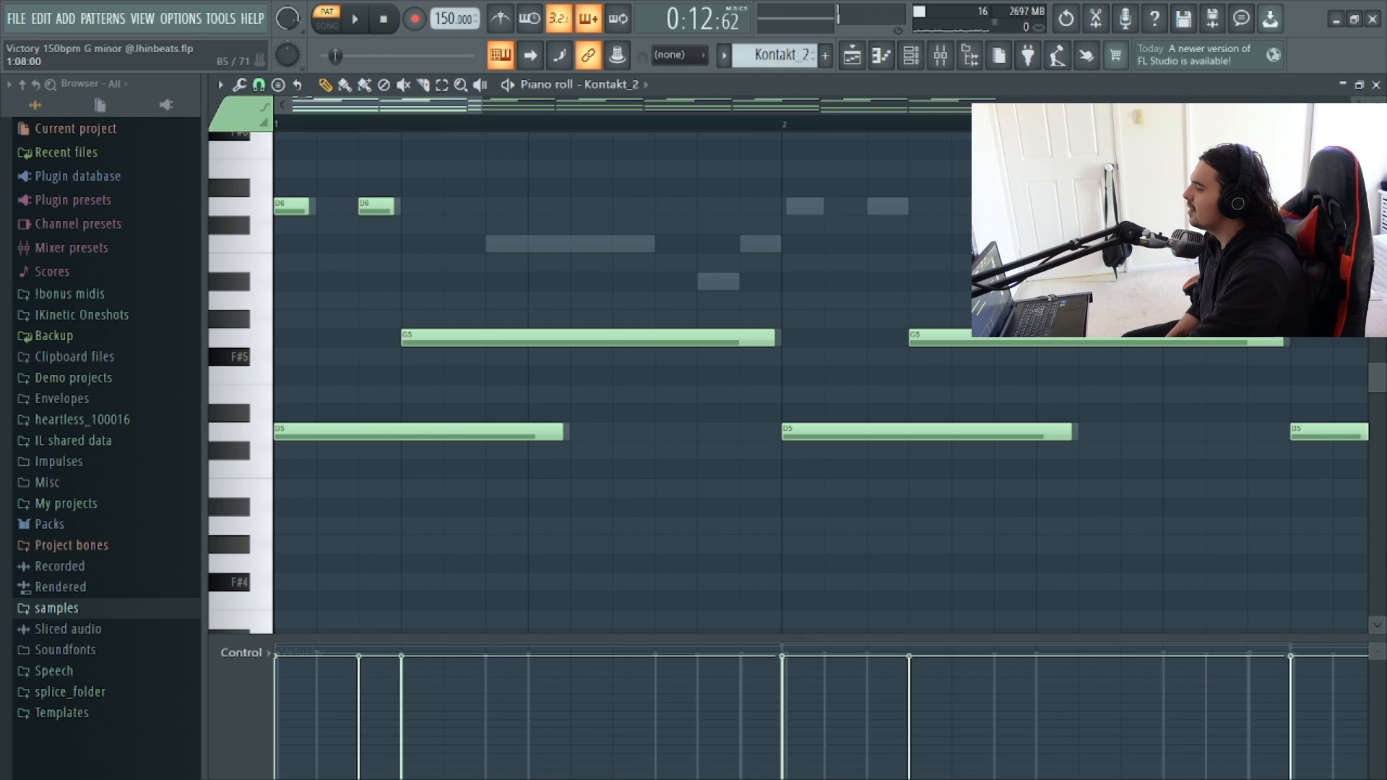
Add a longer C6 note, a short A#5 and a short C6 to finish the melody phrase in bar 1.
{"action": "left_click", "coordinate": [496, 244]}
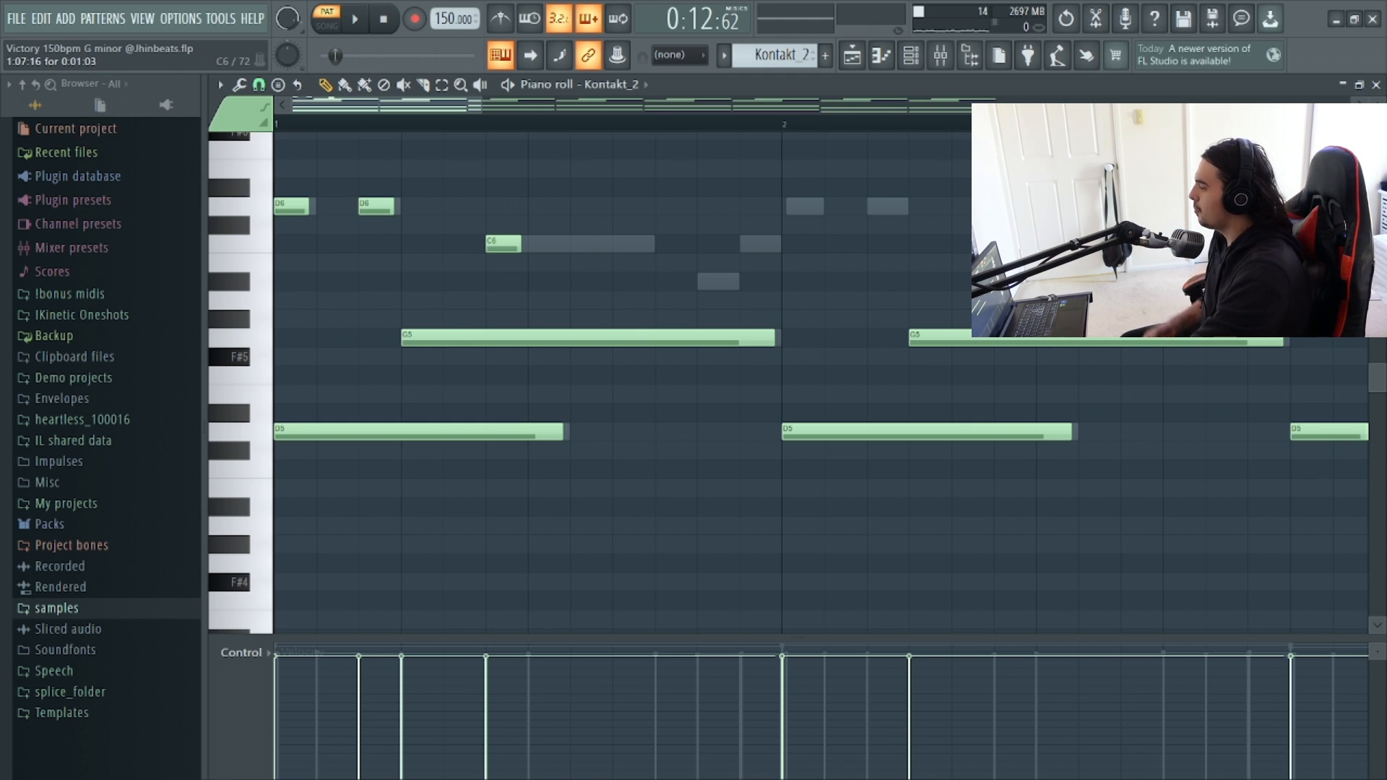
{"action": "left_click_drag", "start_coordinate": [518, 245], "coordinate": [646, 257]}
{"action": "left_click", "coordinate": [716, 283]}
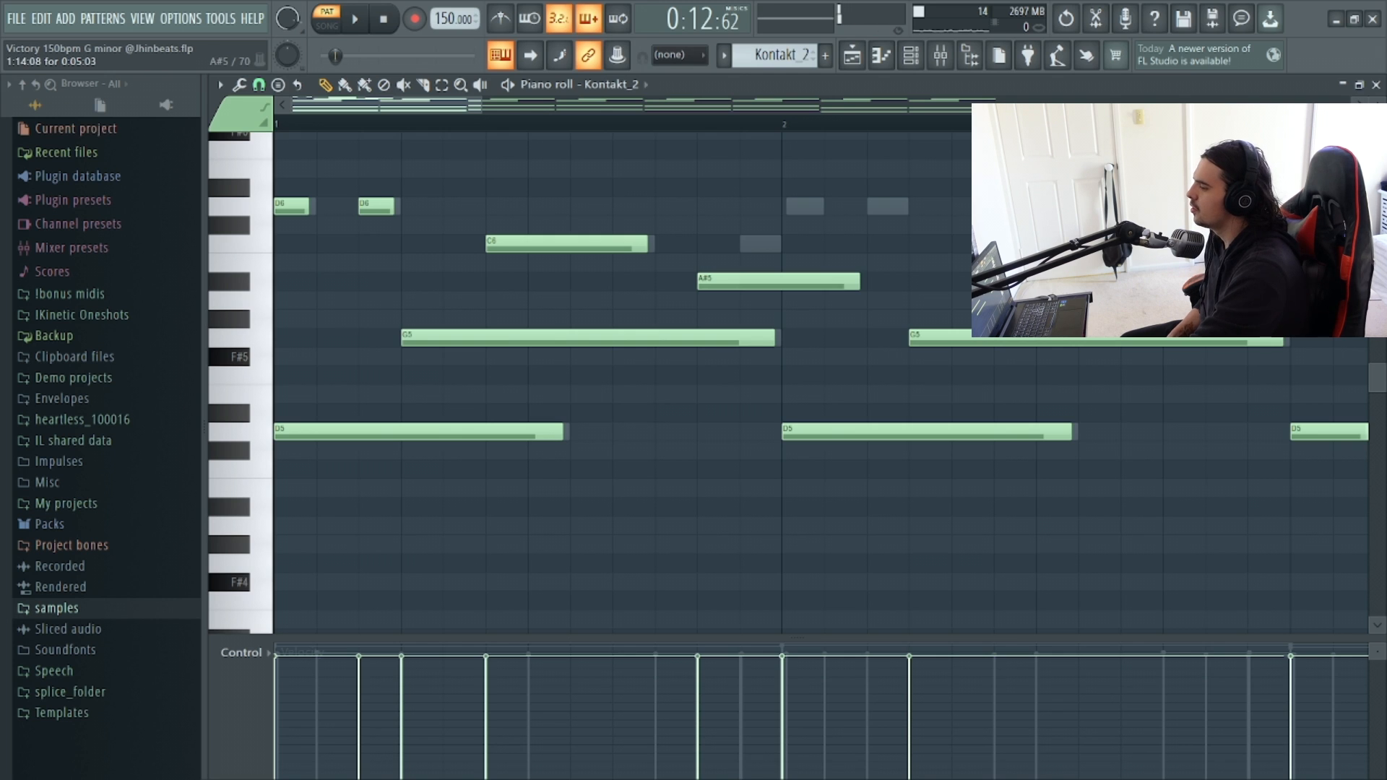
{"action": "left_click_drag", "start_coordinate": [857, 282], "coordinate": [735, 284]}
{"action": "scroll", "coordinate": [744, 297], "scroll_direction": "up", "scroll_amount": 1}
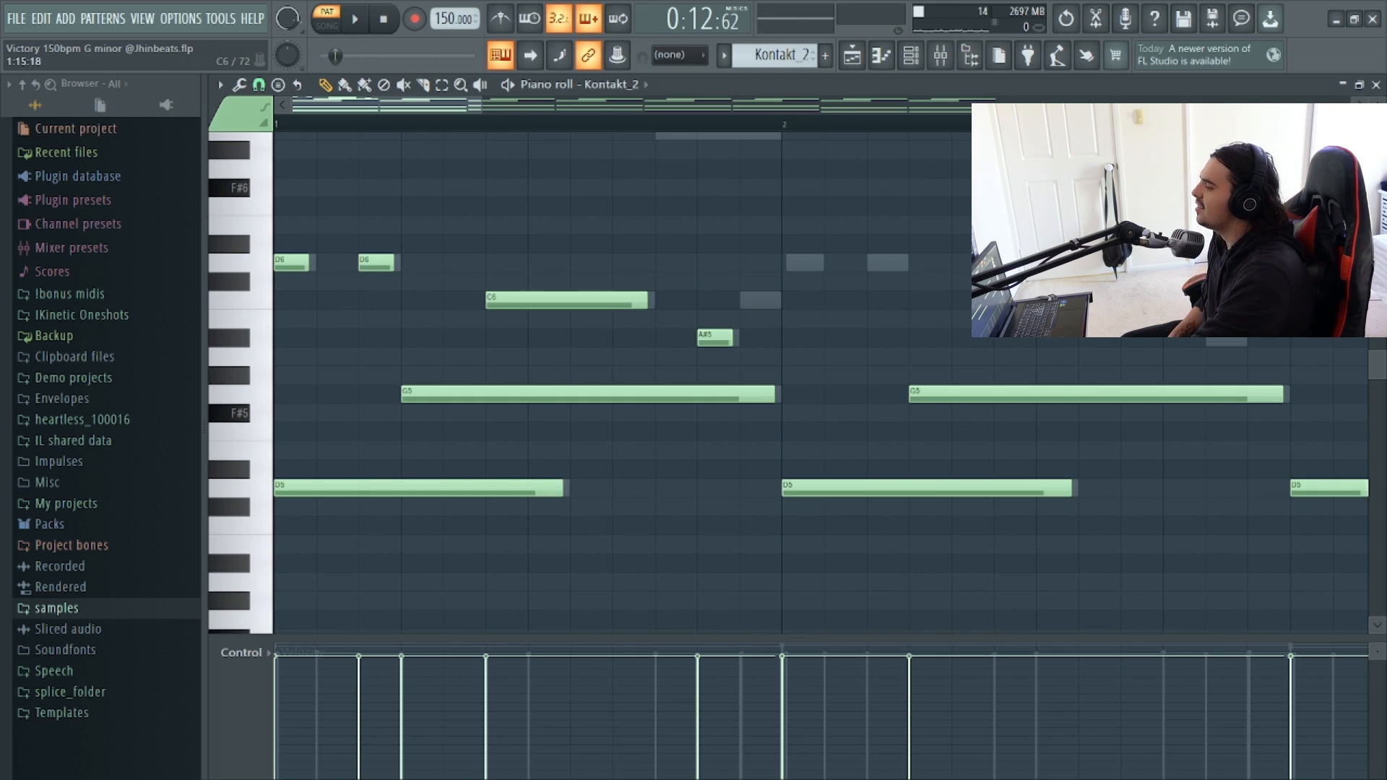
{"action": "left_click", "coordinate": [755, 300]}
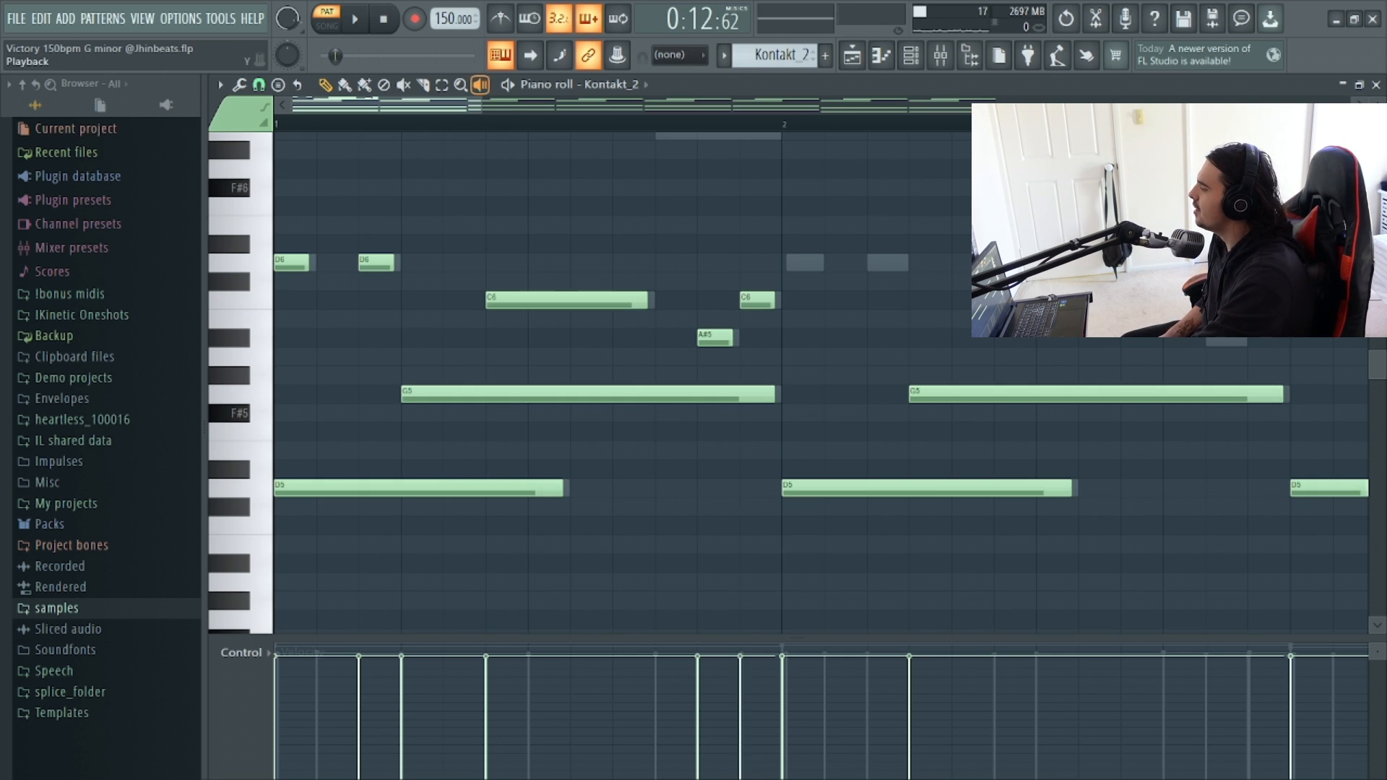
{"action": "left_click_drag", "start_coordinate": [481, 105], "coordinate": [753, 104]}
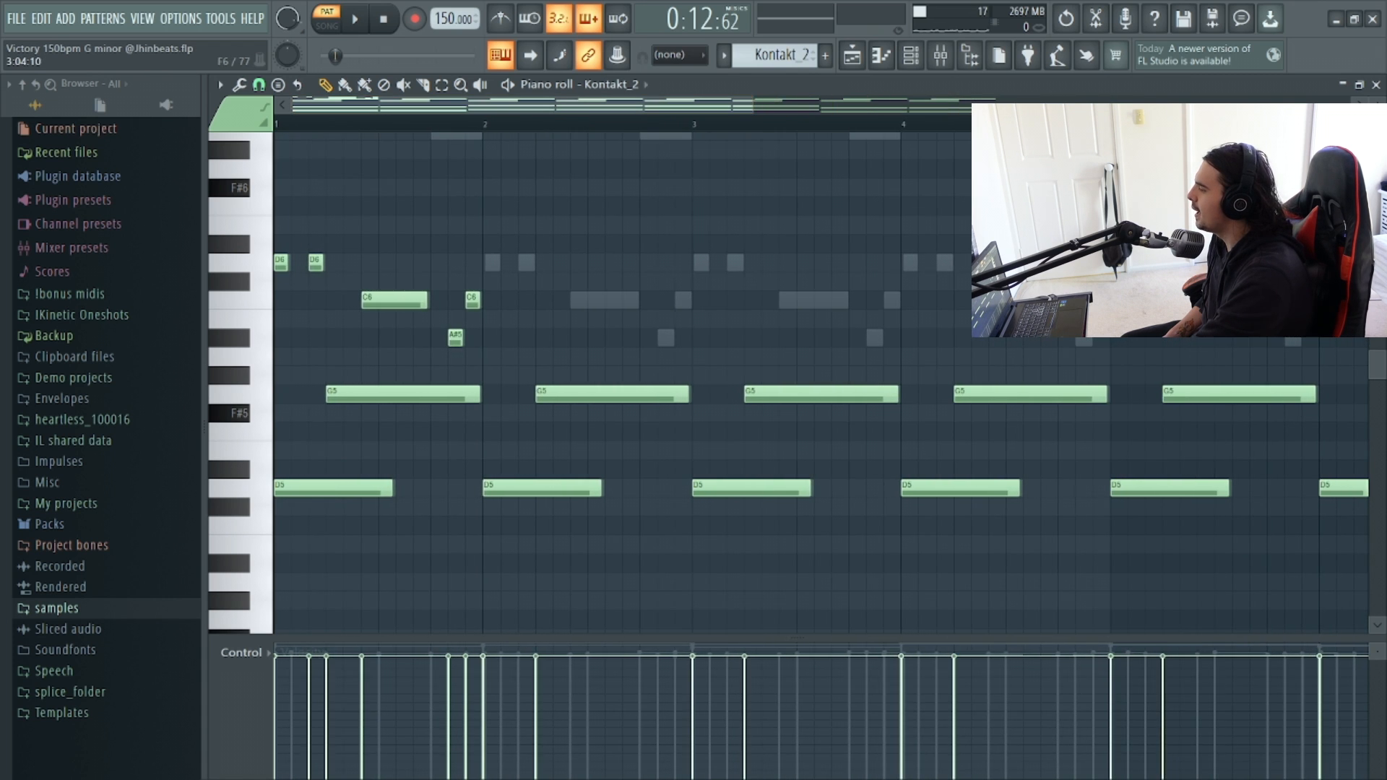
{"action": "scroll", "coordinate": [759, 413], "scroll_direction": "up", "scroll_amount": 6}
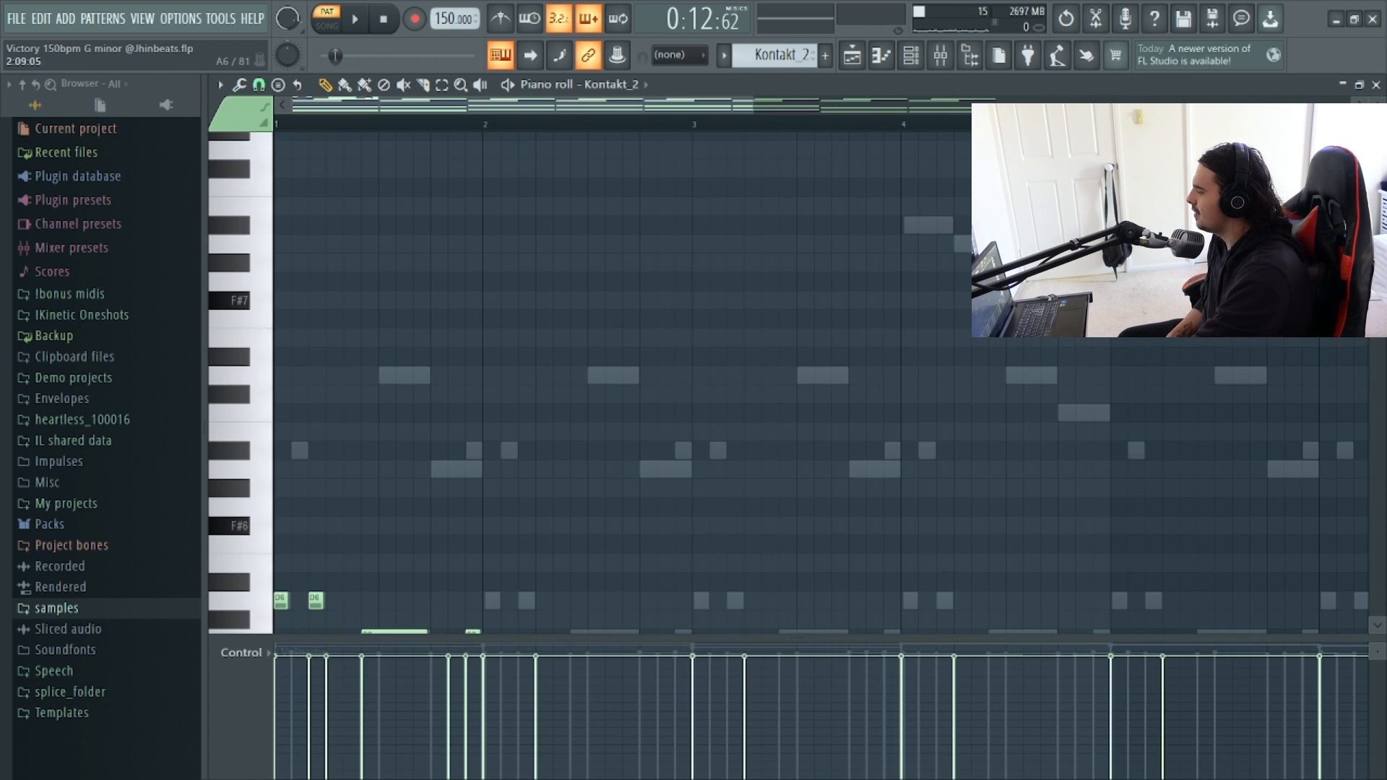
{"action": "scroll", "coordinate": [615, 380], "scroll_direction": "down", "scroll_amount": 5}
{"action": "scroll", "coordinate": [821, 383], "scroll_direction": "down", "scroll_amount": 1}
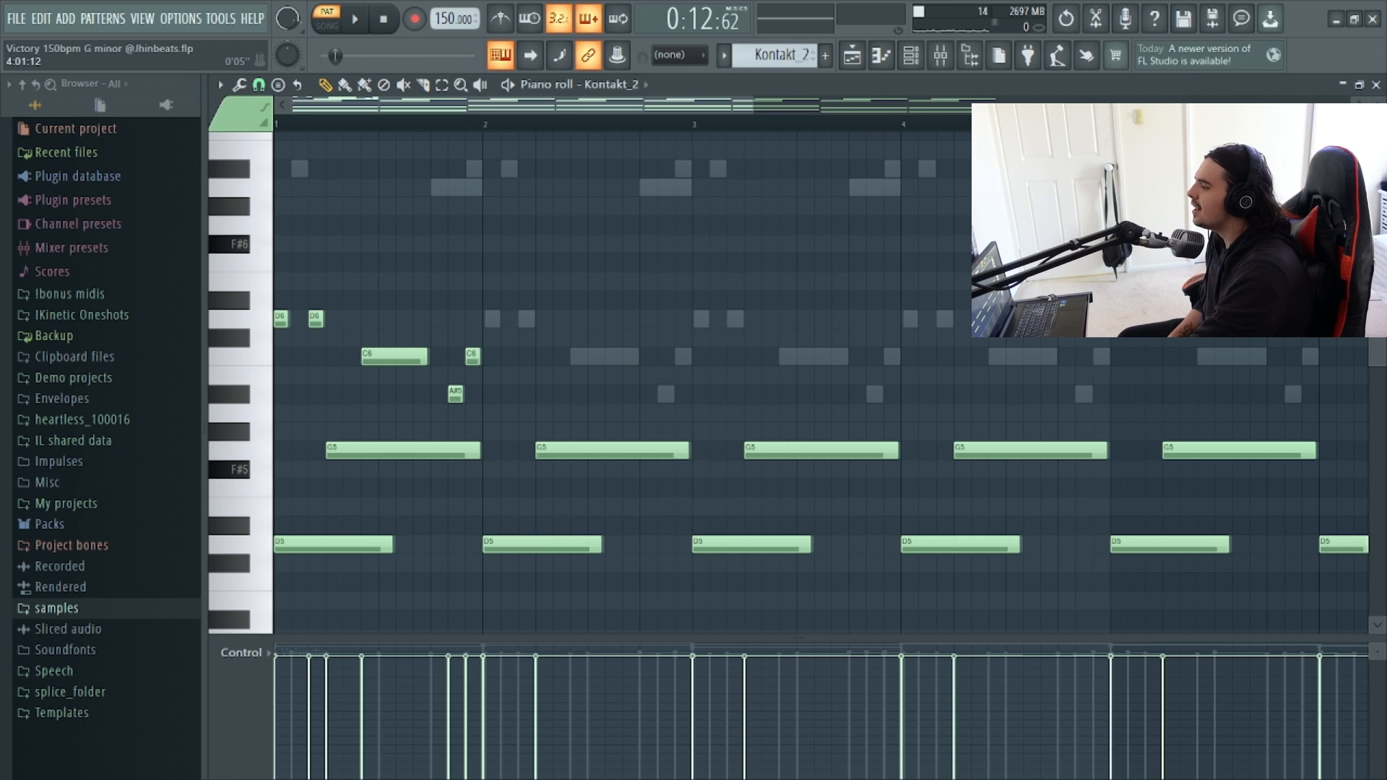
{"action": "left_click_drag", "start_coordinate": [753, 105], "coordinate": [403, 105]}
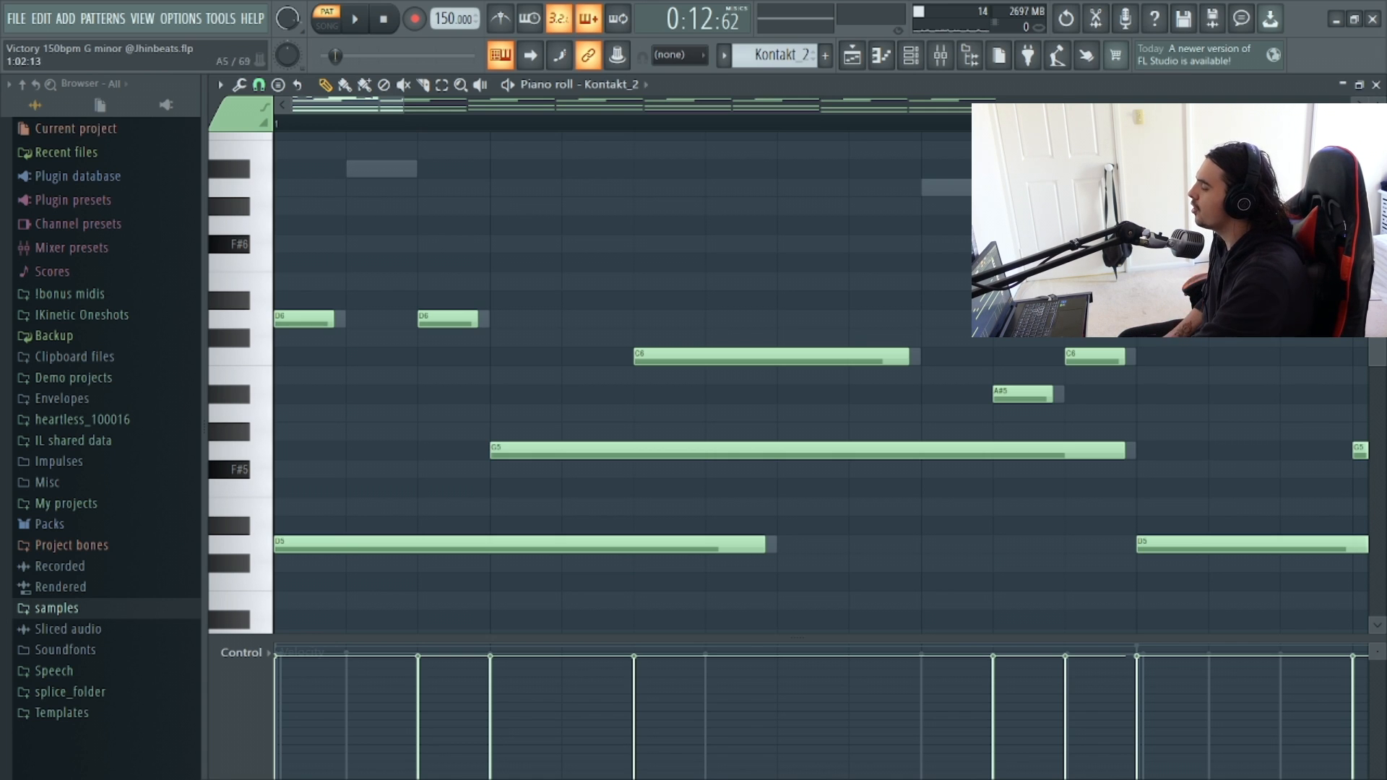
Add a short A#6 note near the start of bar 1 and a longer D7 note in the middle of the bar.
{"action": "left_click", "coordinate": [376, 169]}
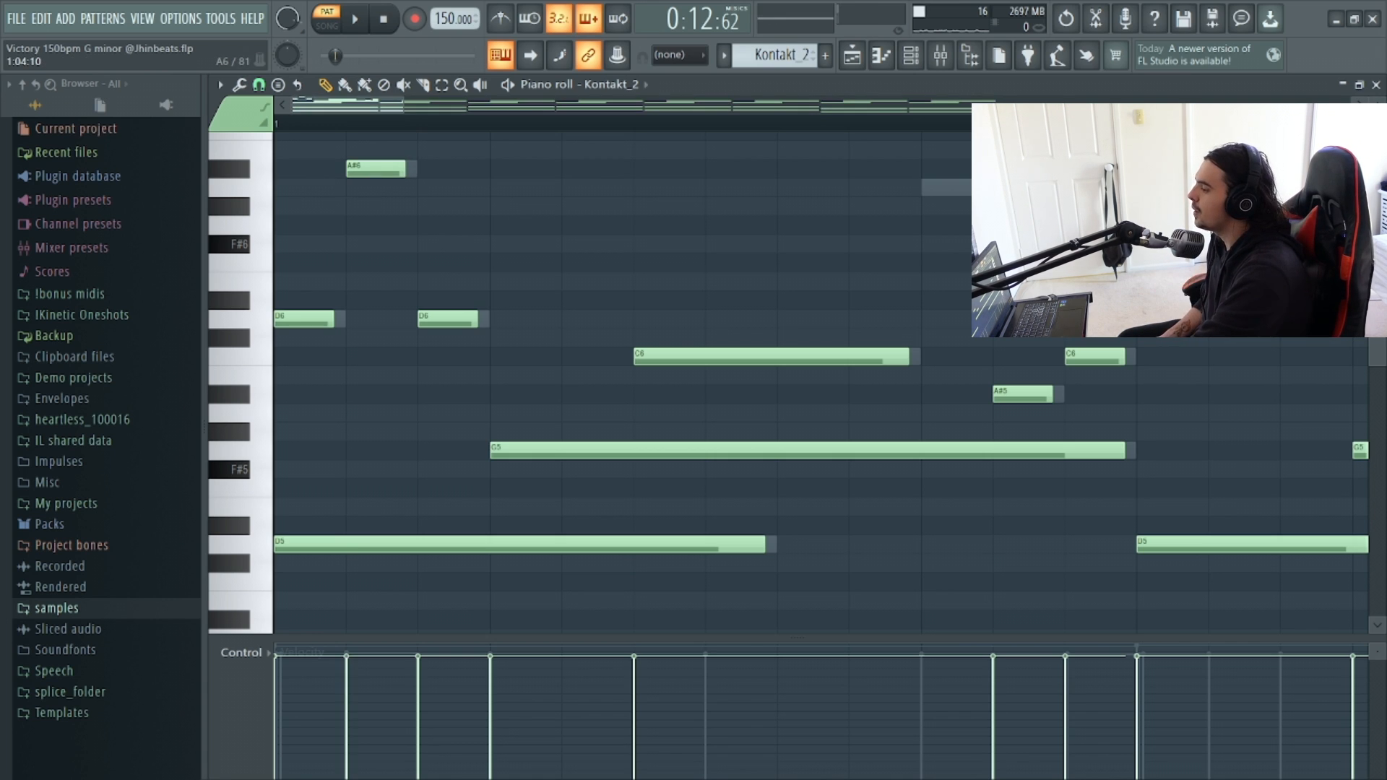
{"action": "scroll", "coordinate": [723, 362], "scroll_direction": "up", "scroll_amount": 4}
{"action": "scroll", "coordinate": [722, 361], "scroll_direction": "down", "scroll_amount": 1}
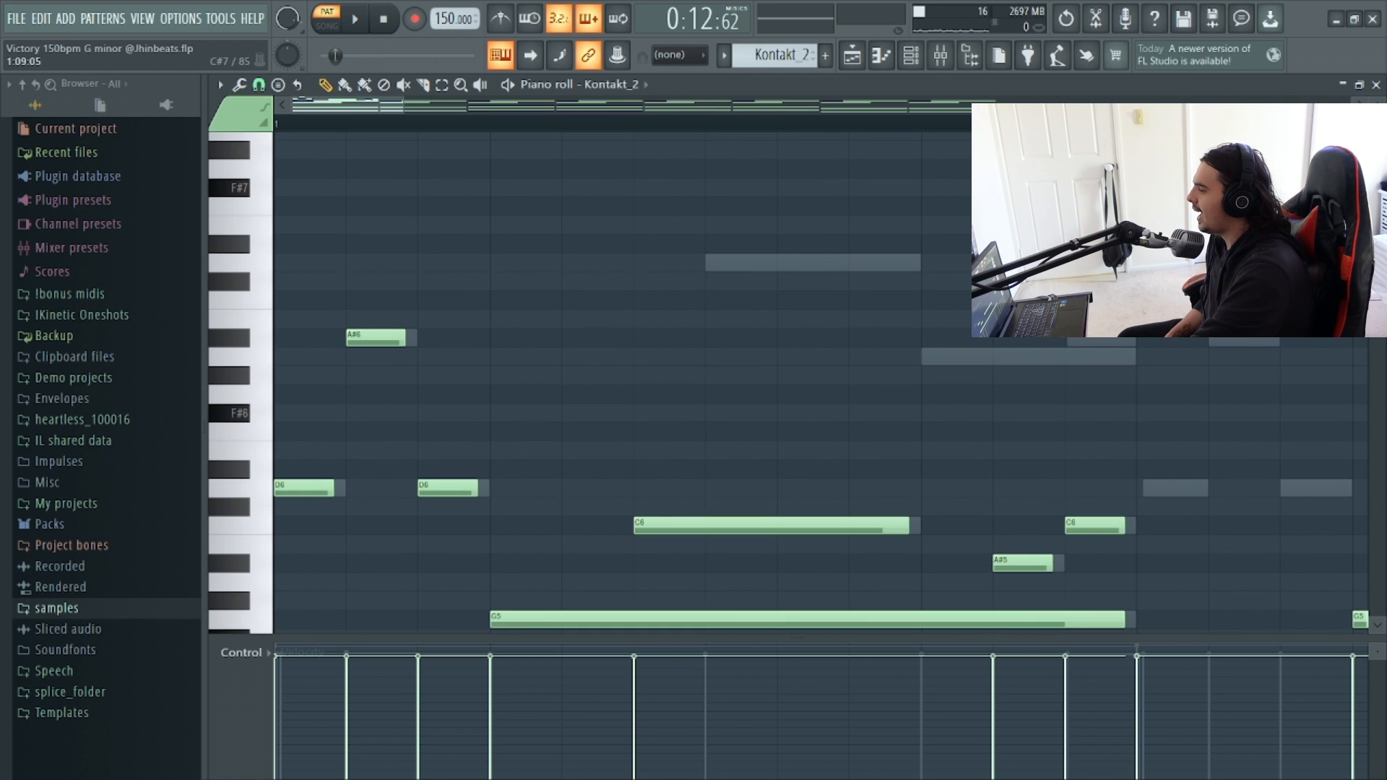
{"action": "left_click", "coordinate": [730, 262]}
{"action": "scroll", "coordinate": [737, 361], "scroll_direction": "down", "scroll_amount": 5}
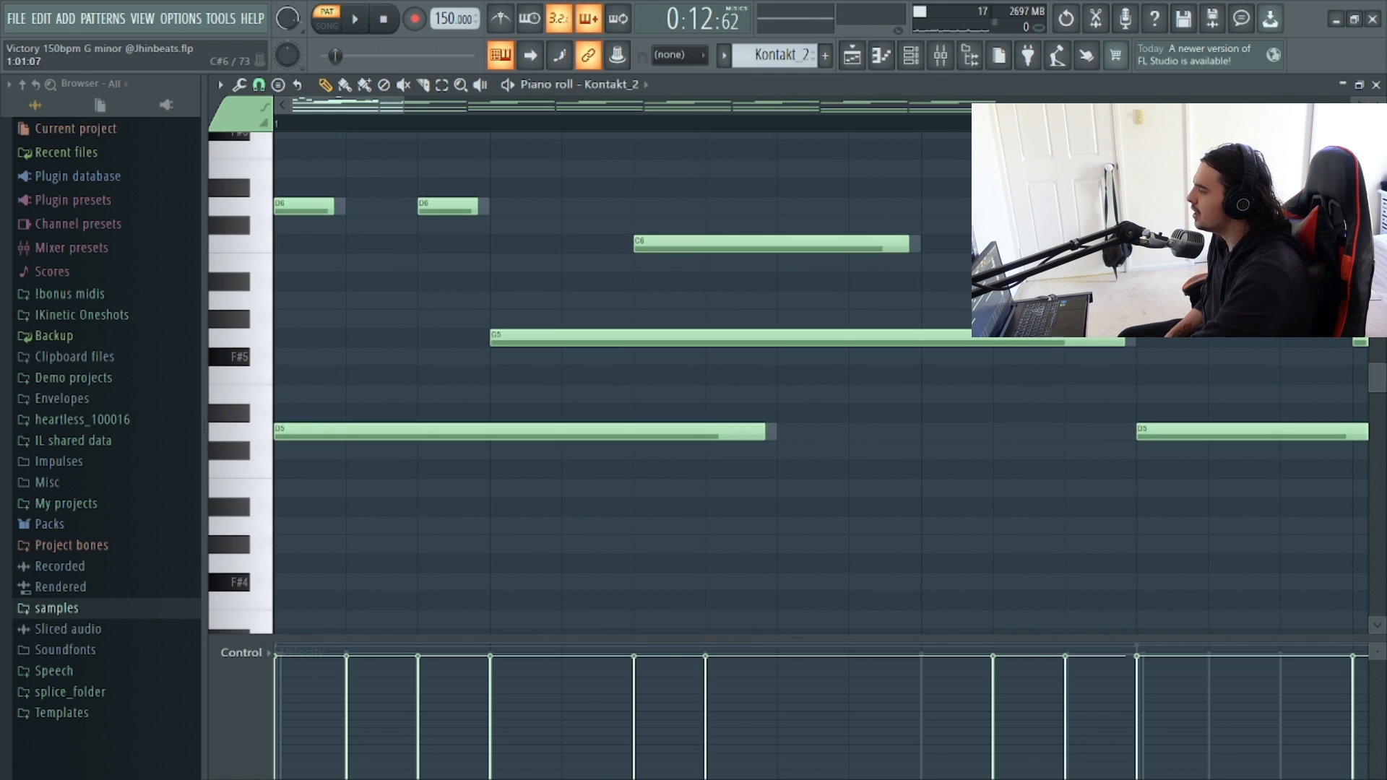
{"action": "scroll", "coordinate": [723, 253], "scroll_direction": "up", "scroll_amount": 5}
{"action": "left_click_drag", "start_coordinate": [763, 263], "coordinate": [907, 276]}
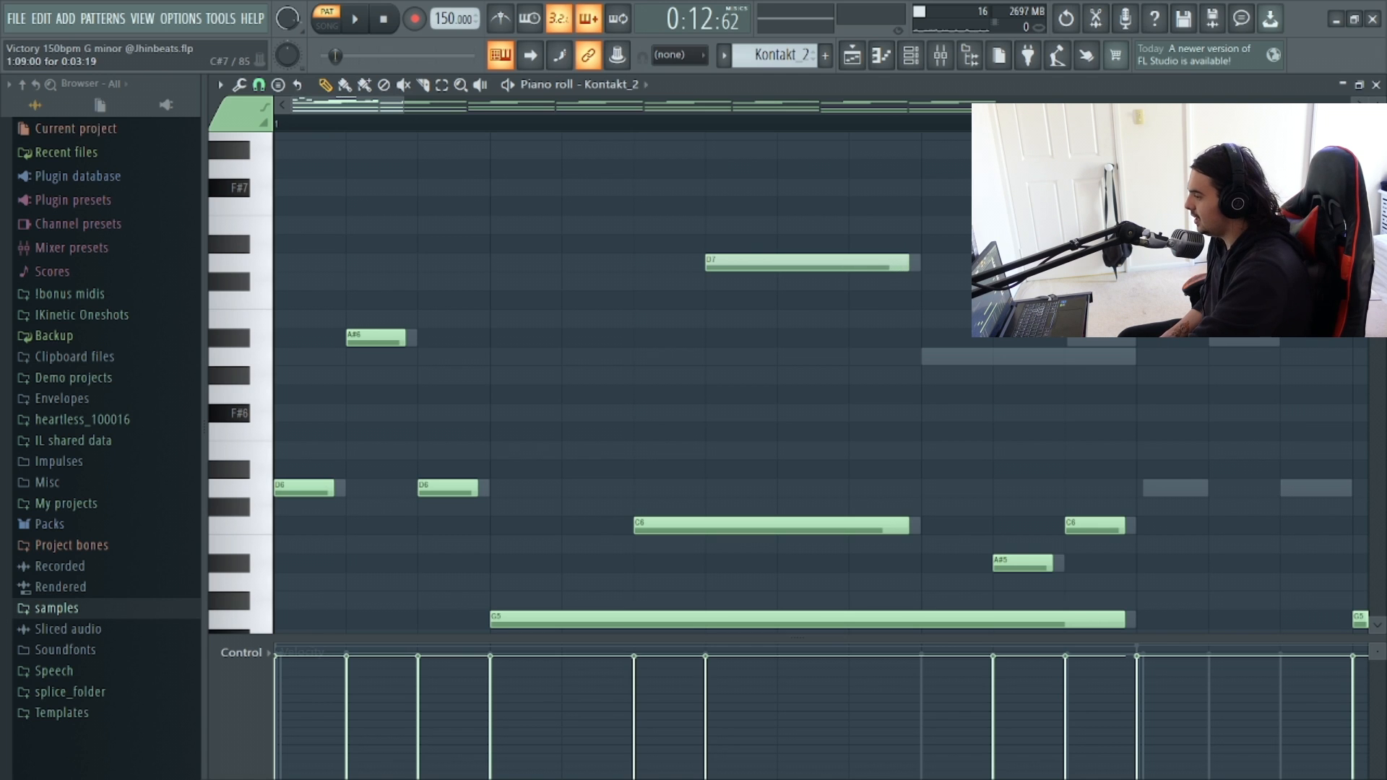
Add a long A6 note and a shorter A#6 note to finish the high melody line in bar 1.
{"action": "left_click", "coordinate": [925, 357]}
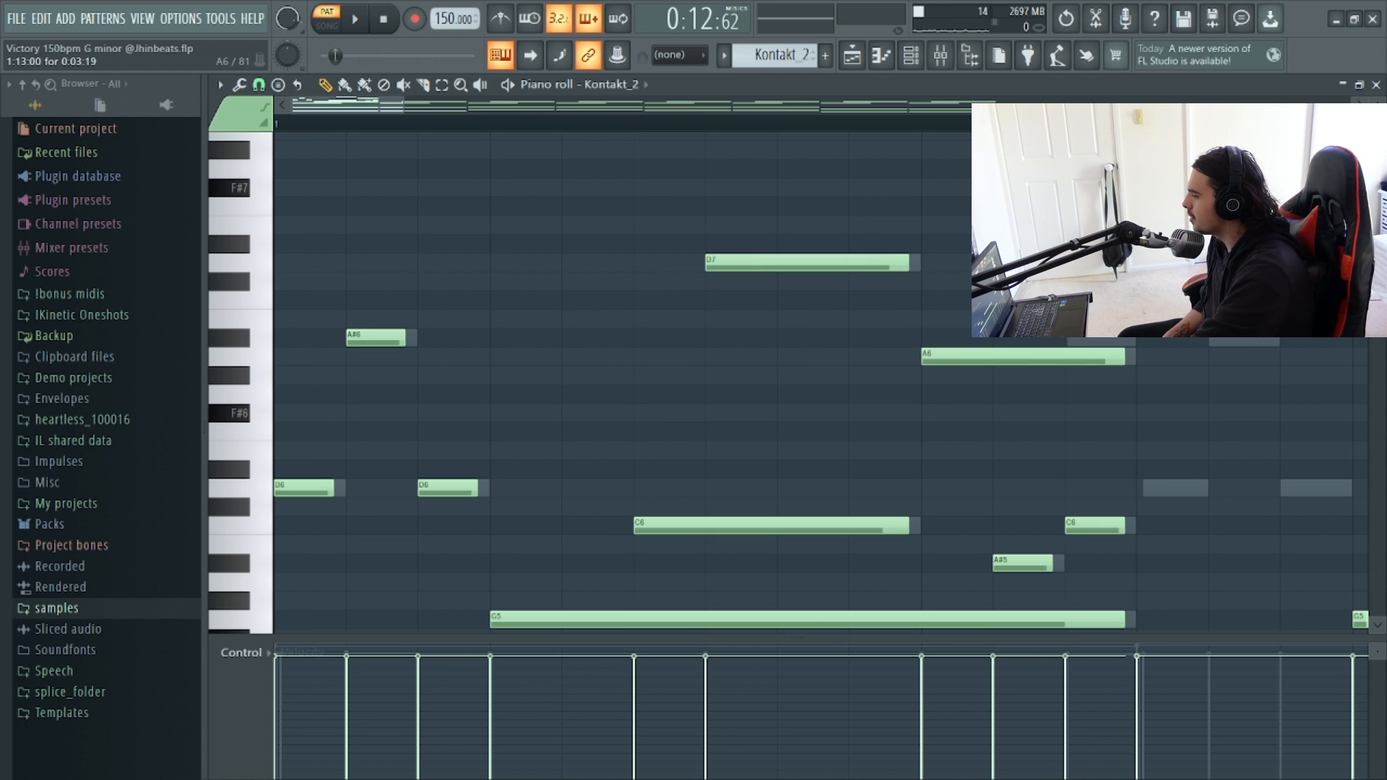
{"action": "scroll", "coordinate": [1073, 336], "scroll_direction": "down", "scroll_amount": 4}
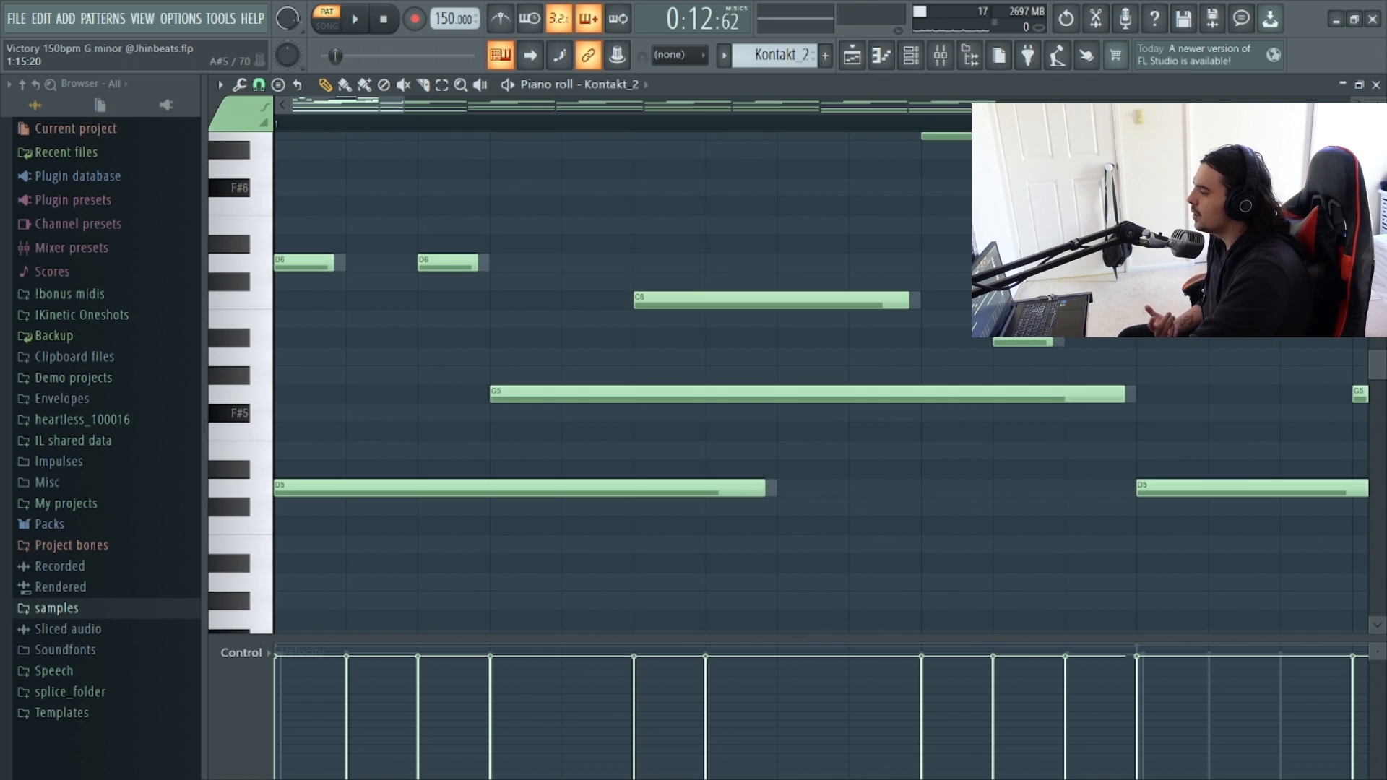
{"action": "scroll", "coordinate": [723, 383], "scroll_direction": "up", "scroll_amount": 3}
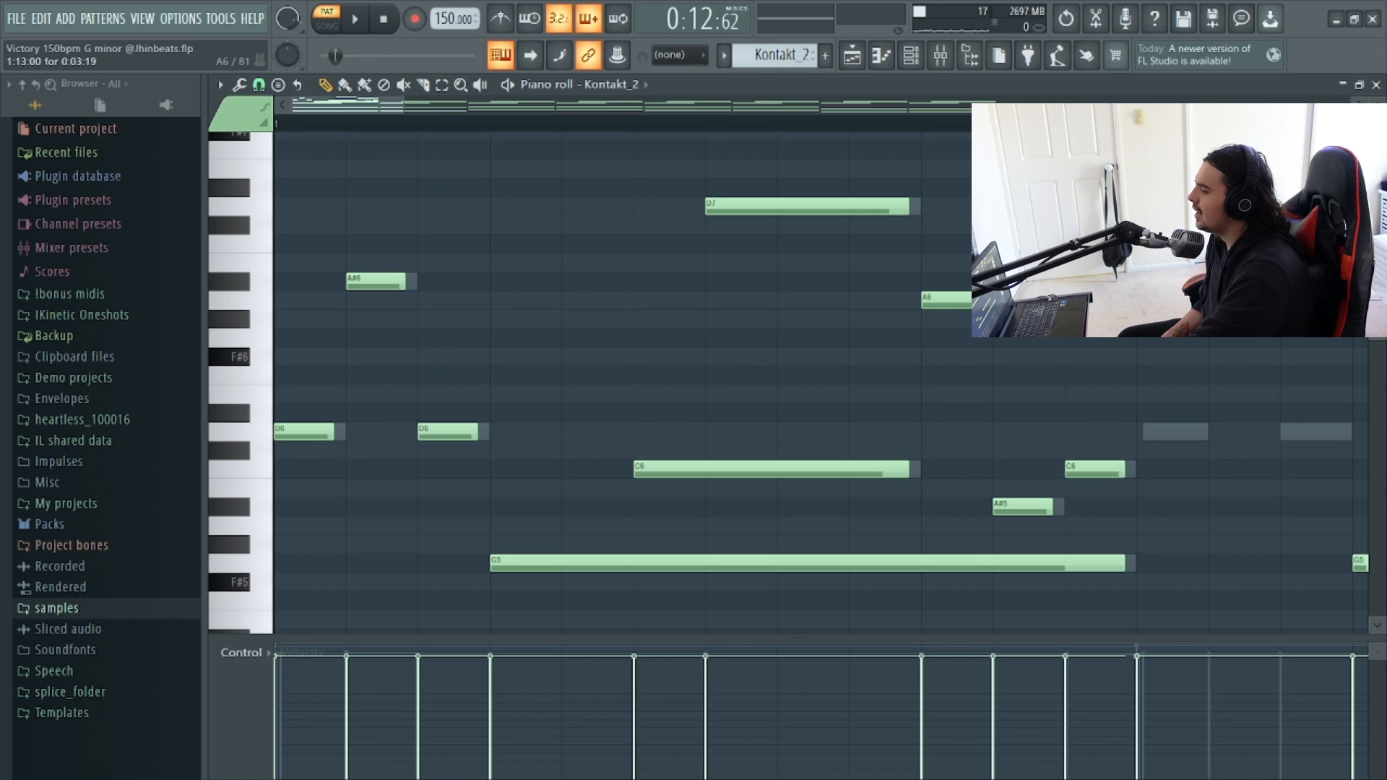
{"action": "left_click", "coordinate": [1072, 282]}
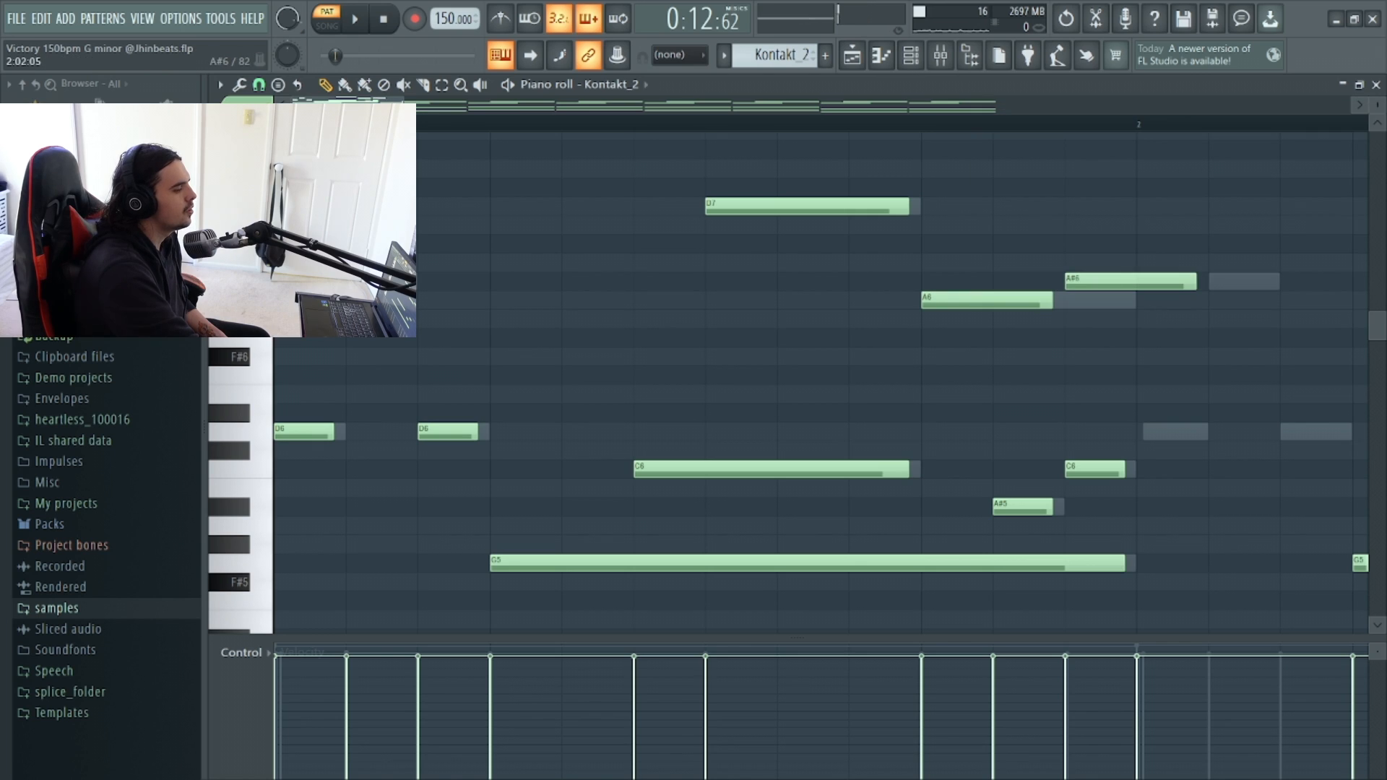
{"action": "left_click_drag", "start_coordinate": [1193, 282], "coordinate": [1123, 282]}
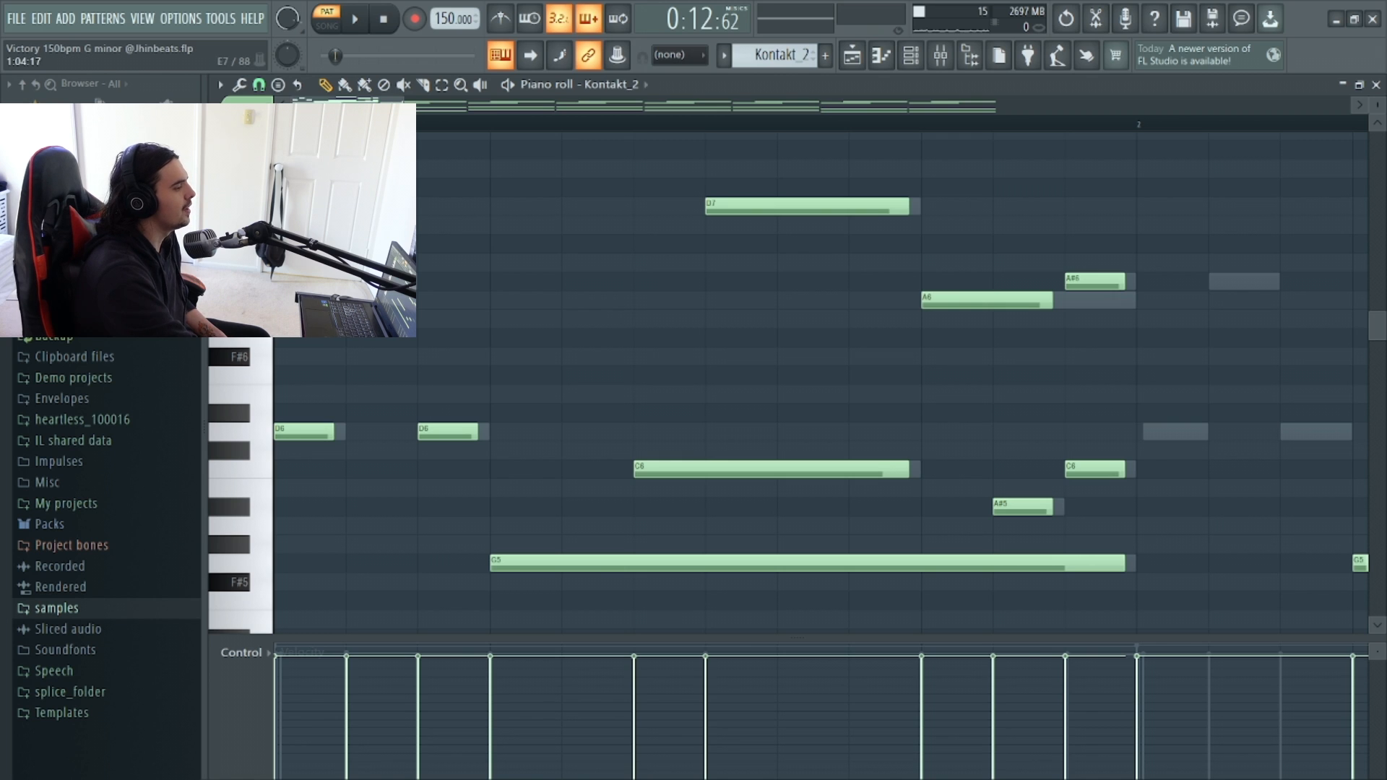
Add a run of short A#7, A7, D7 and C7 notes across bar 4.
{"action": "left_click_drag", "start_coordinate": [404, 105], "coordinate": [682, 106]}
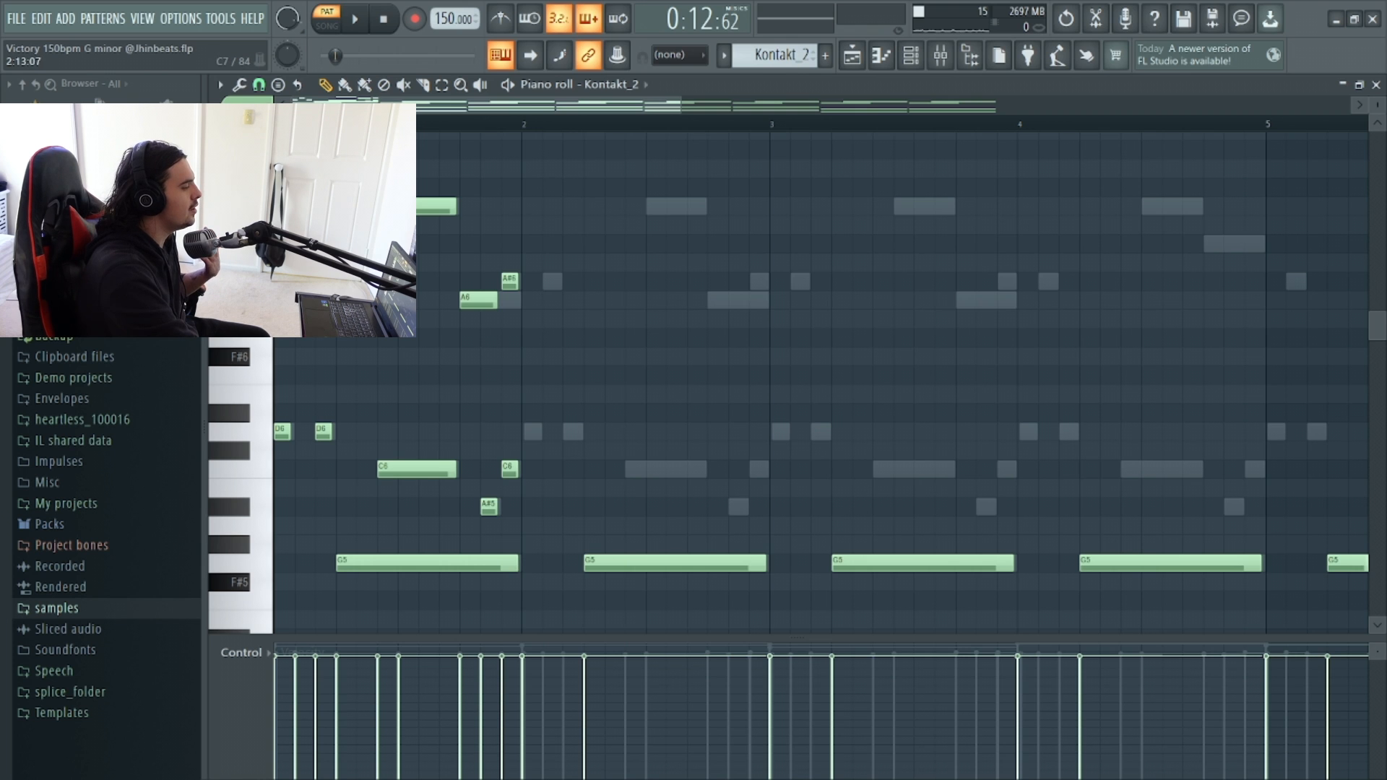
{"action": "scroll", "coordinate": [821, 375], "scroll_direction": "up", "scroll_amount": 3}
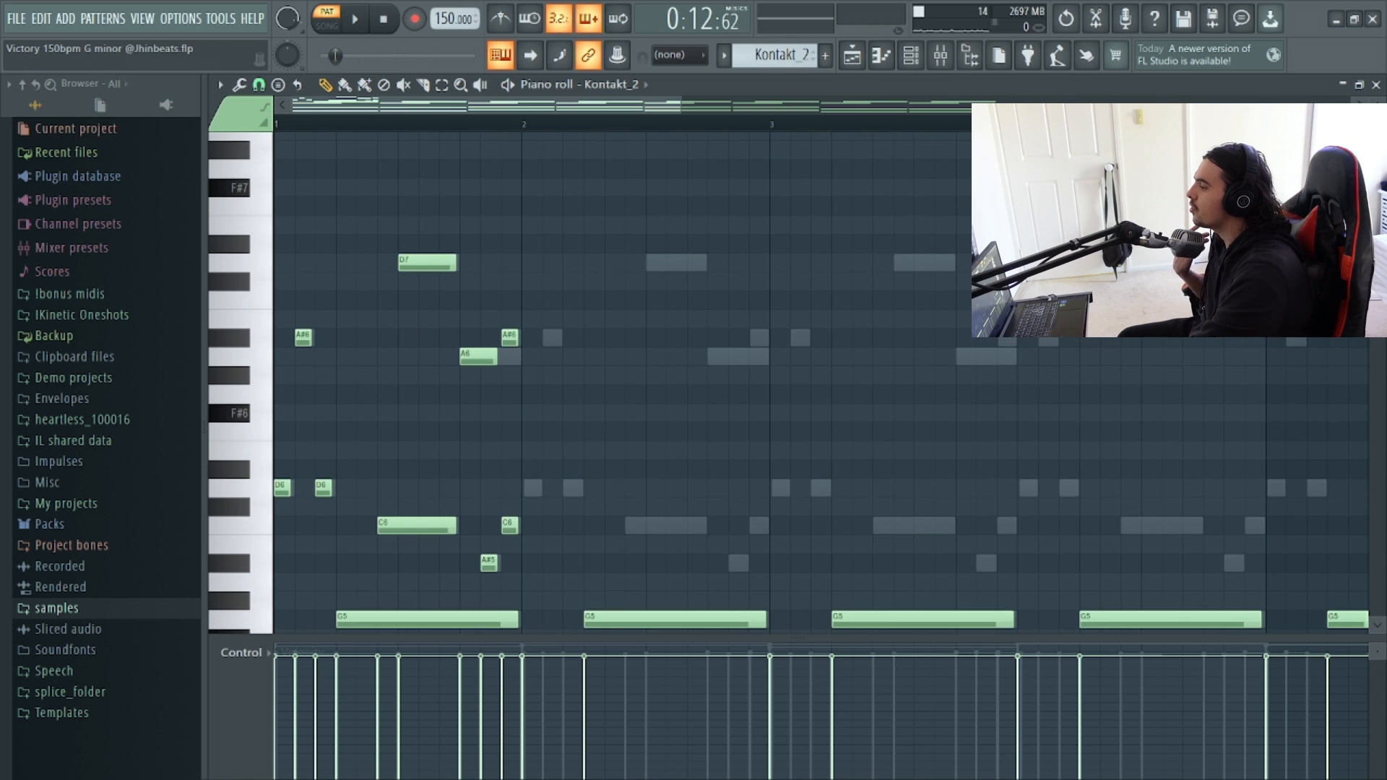
{"action": "scroll", "coordinate": [821, 376], "scroll_direction": "right", "scroll_amount": 10}
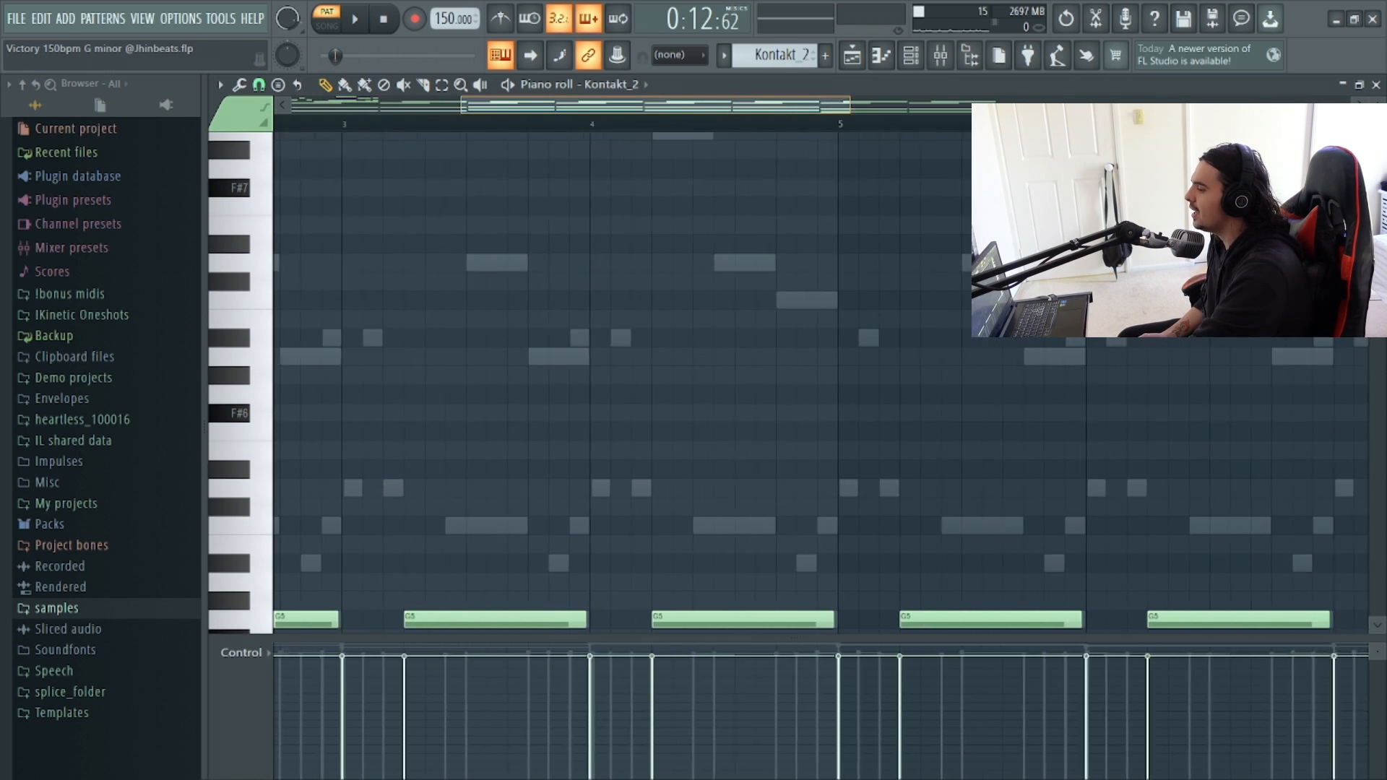
{"action": "scroll", "coordinate": [821, 376], "scroll_direction": "left", "scroll_amount": 6}
{"action": "scroll", "coordinate": [820, 375], "scroll_direction": "up", "scroll_amount": 9}
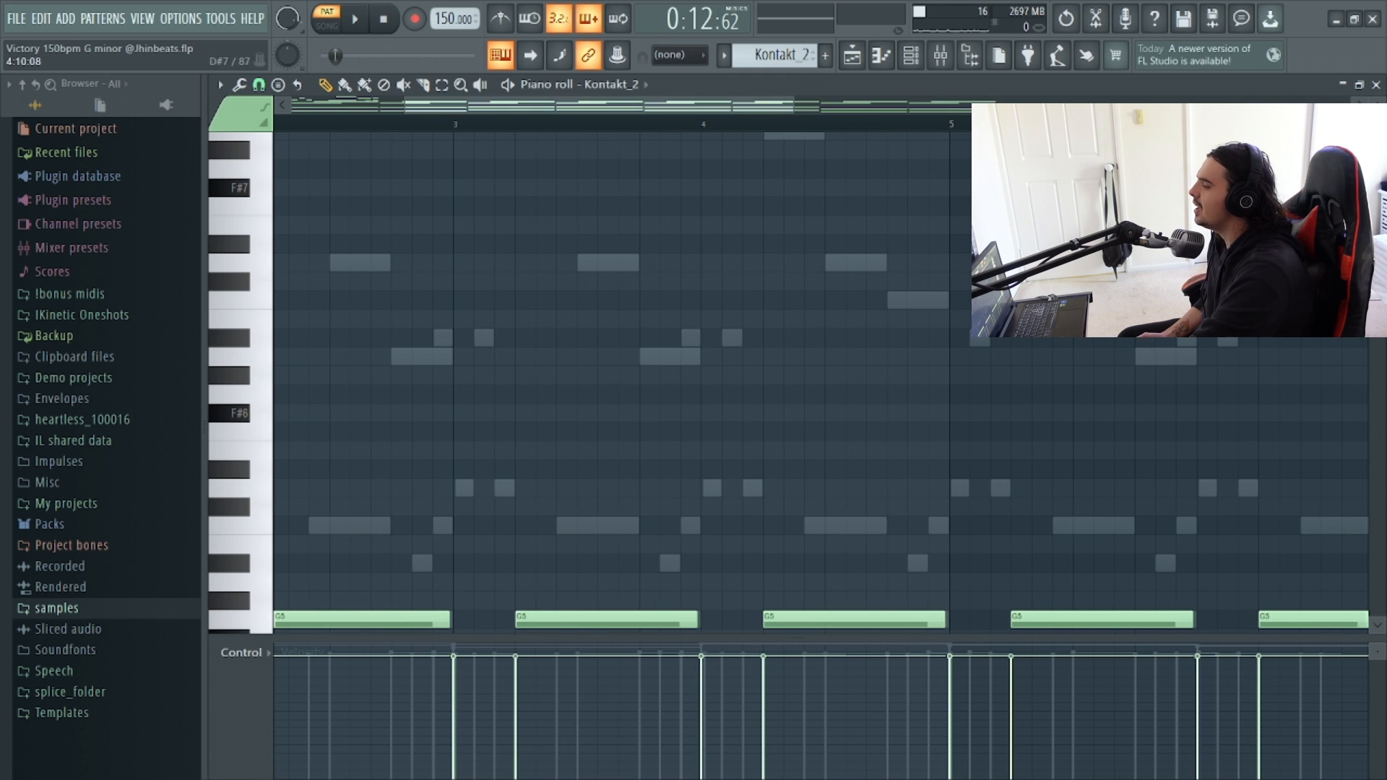
{"action": "scroll", "coordinate": [820, 376], "scroll_direction": "up", "scroll_amount": 3}
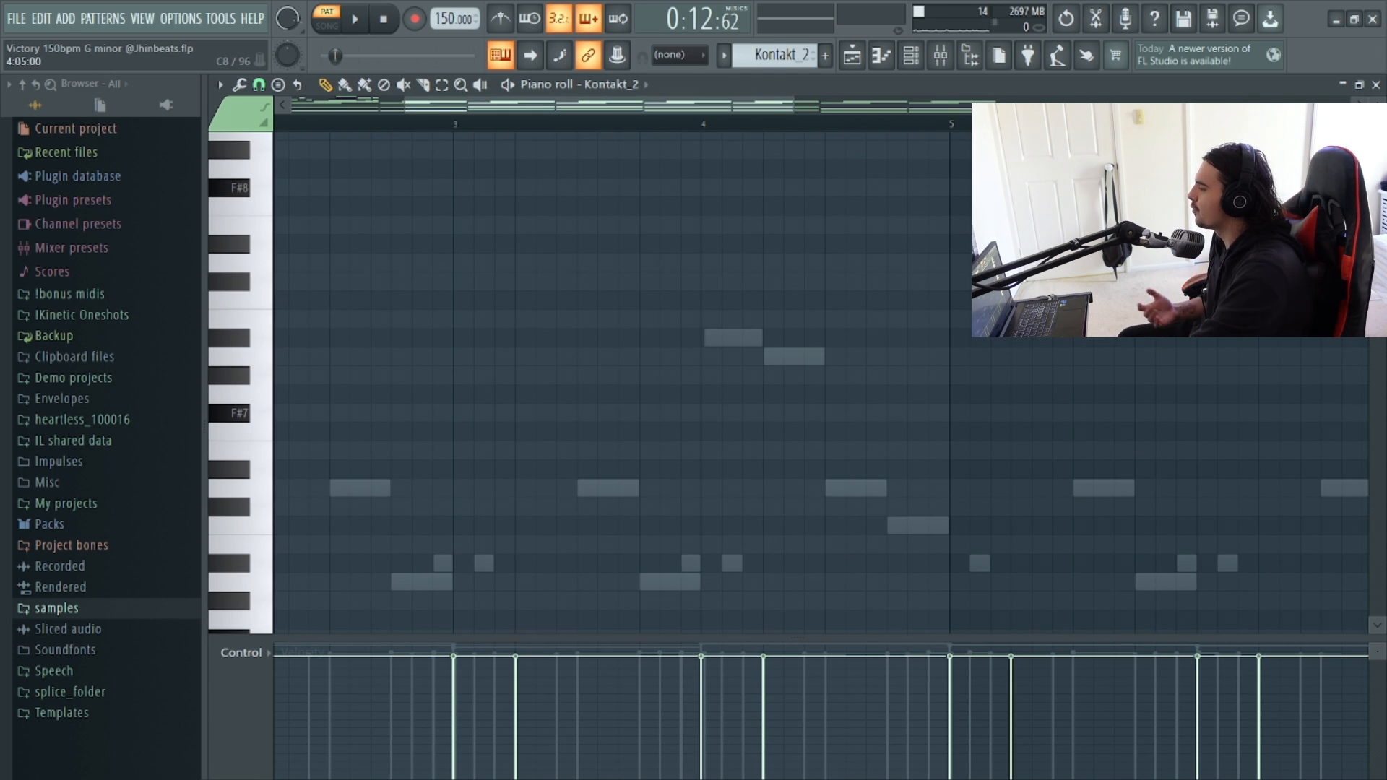
{"action": "scroll", "coordinate": [820, 376], "scroll_direction": "down", "scroll_amount": 3}
{"action": "left_click", "coordinate": [710, 281]}
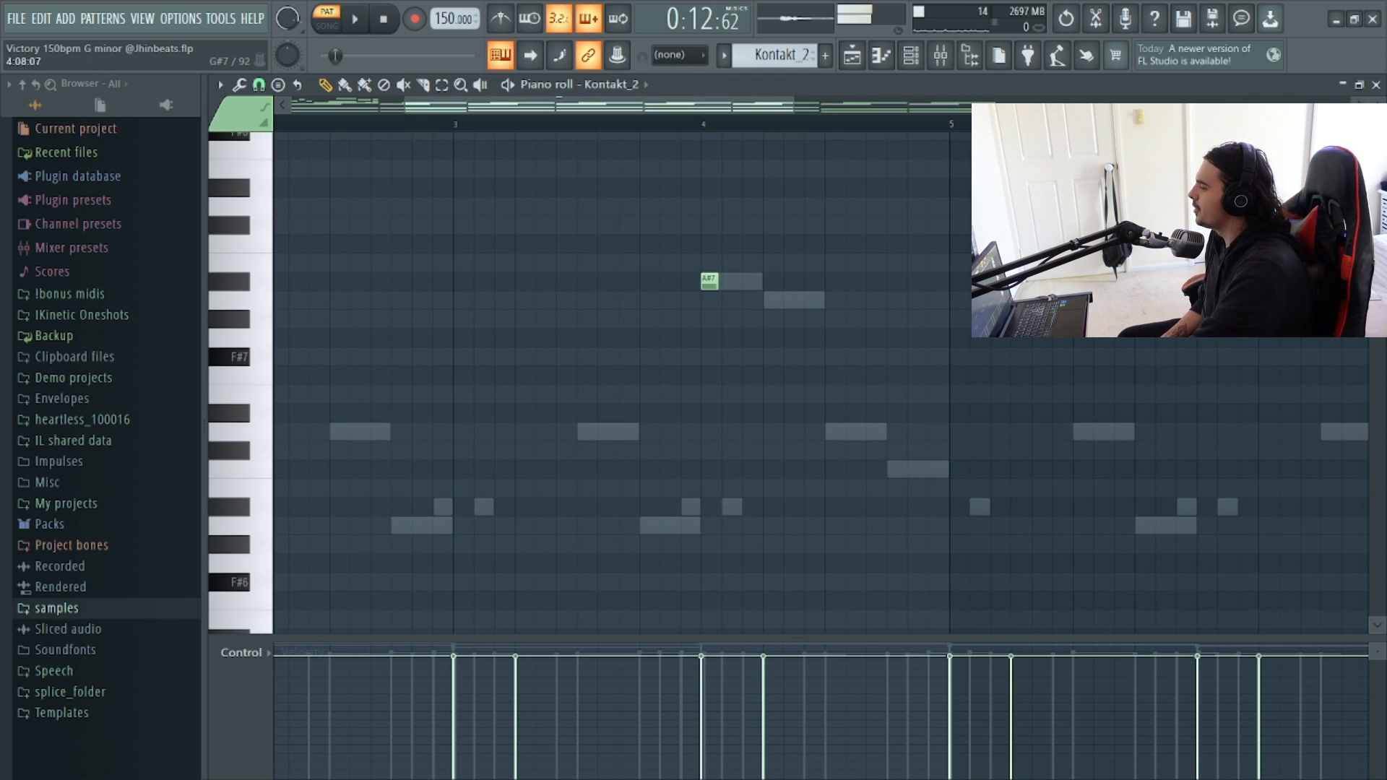
{"action": "left_click", "coordinate": [774, 300]}
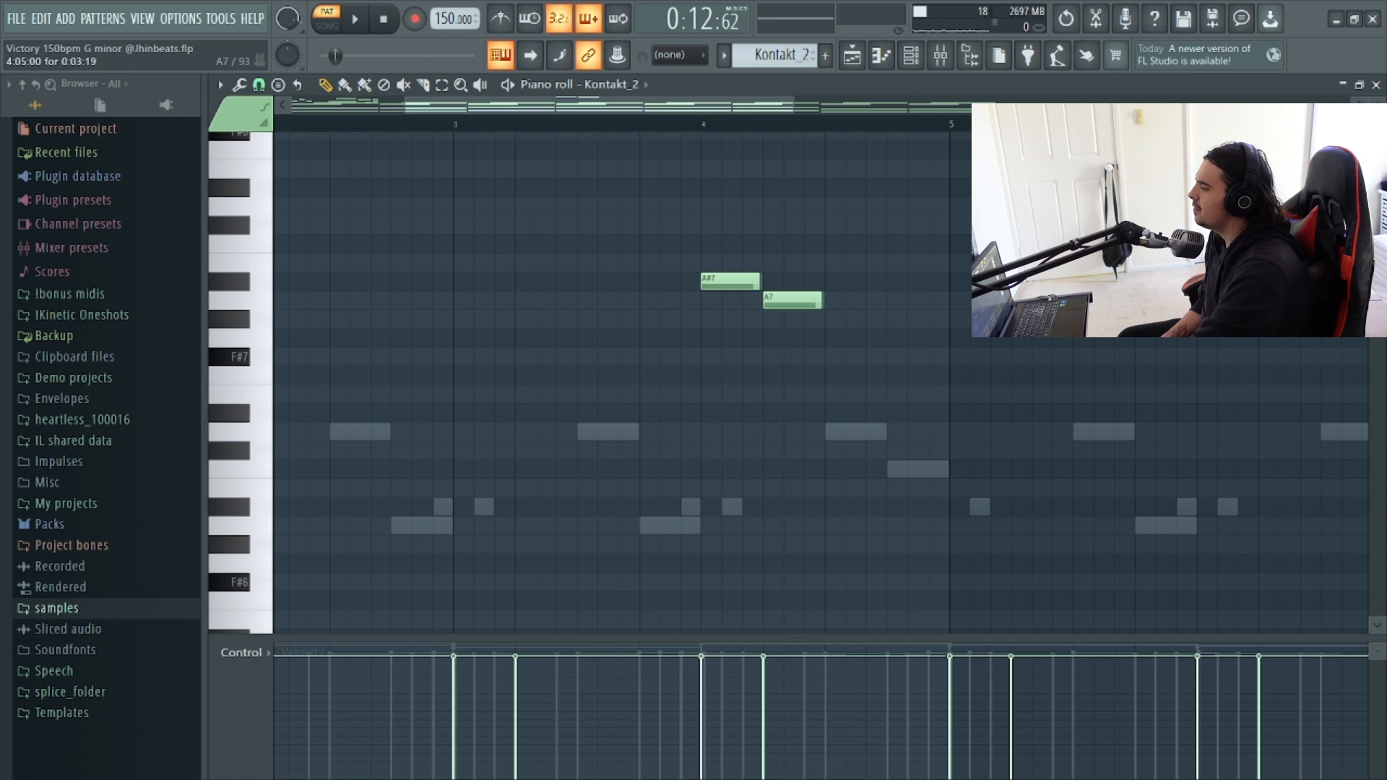
{"action": "scroll", "coordinate": [773, 300], "scroll_direction": "down", "scroll_amount": 9}
{"action": "left_click", "coordinate": [838, 262]}
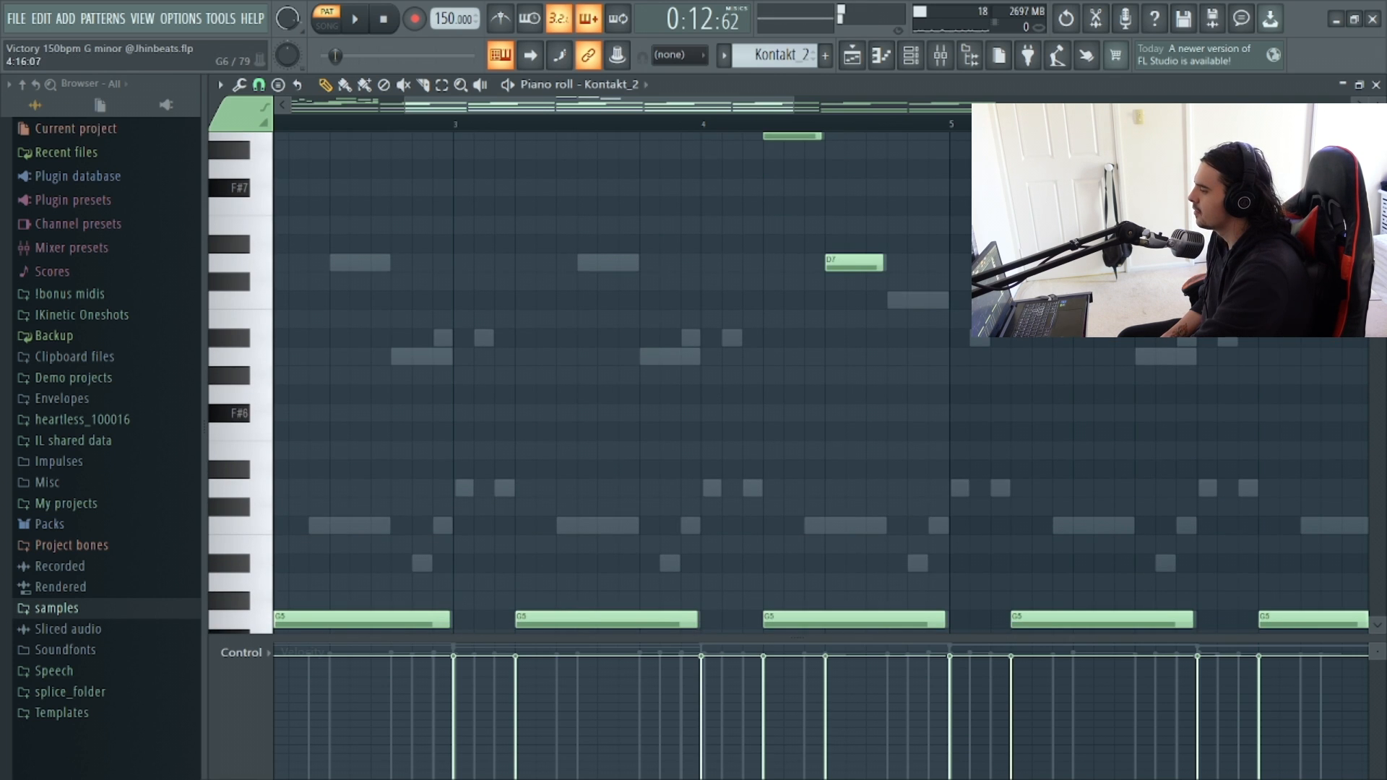
{"action": "left_click", "coordinate": [893, 300]}
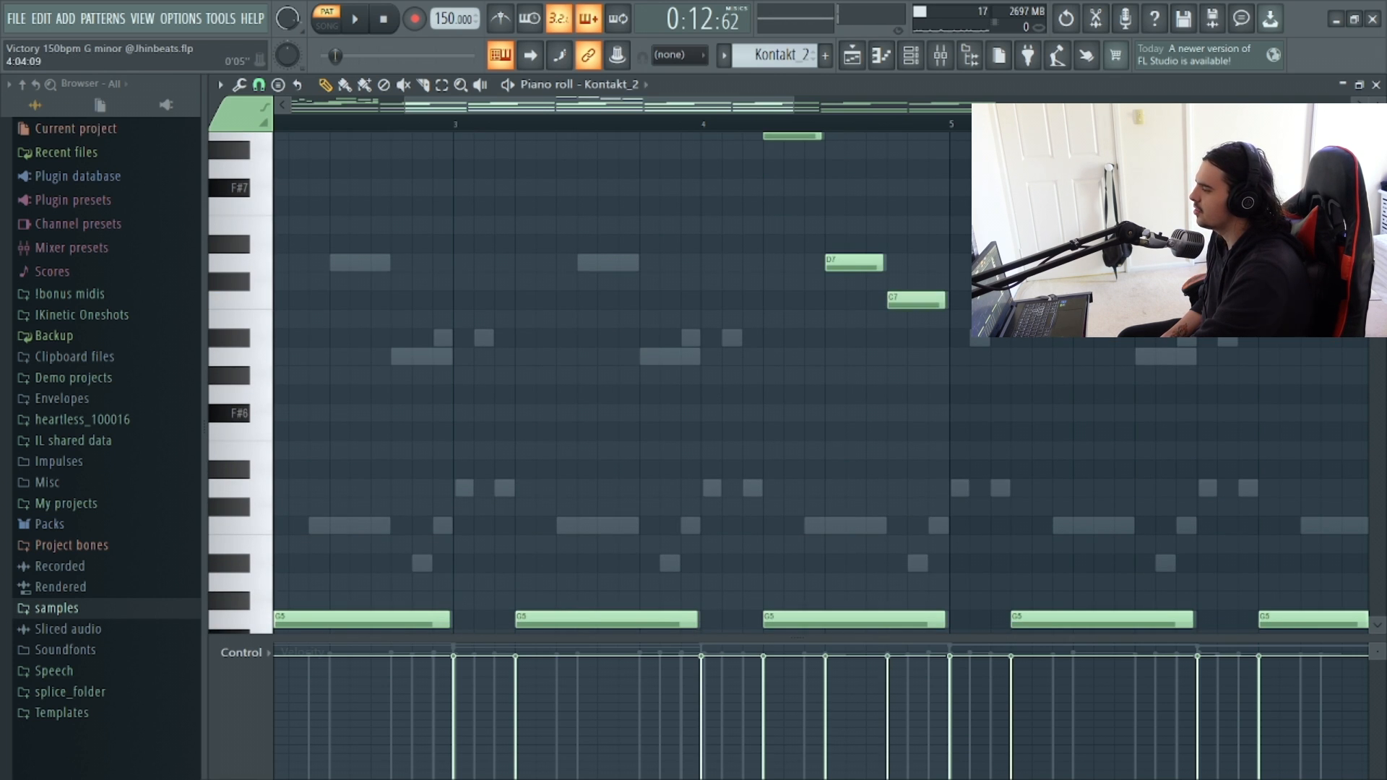
Add short A#7, A7, F7 and G7 notes across bar 8 to end the phrase.
{"action": "scroll", "coordinate": [813, 338], "scroll_direction": "up", "scroll_amount": 4}
{"action": "scroll", "coordinate": [813, 338], "scroll_direction": "right", "scroll_amount": 6}
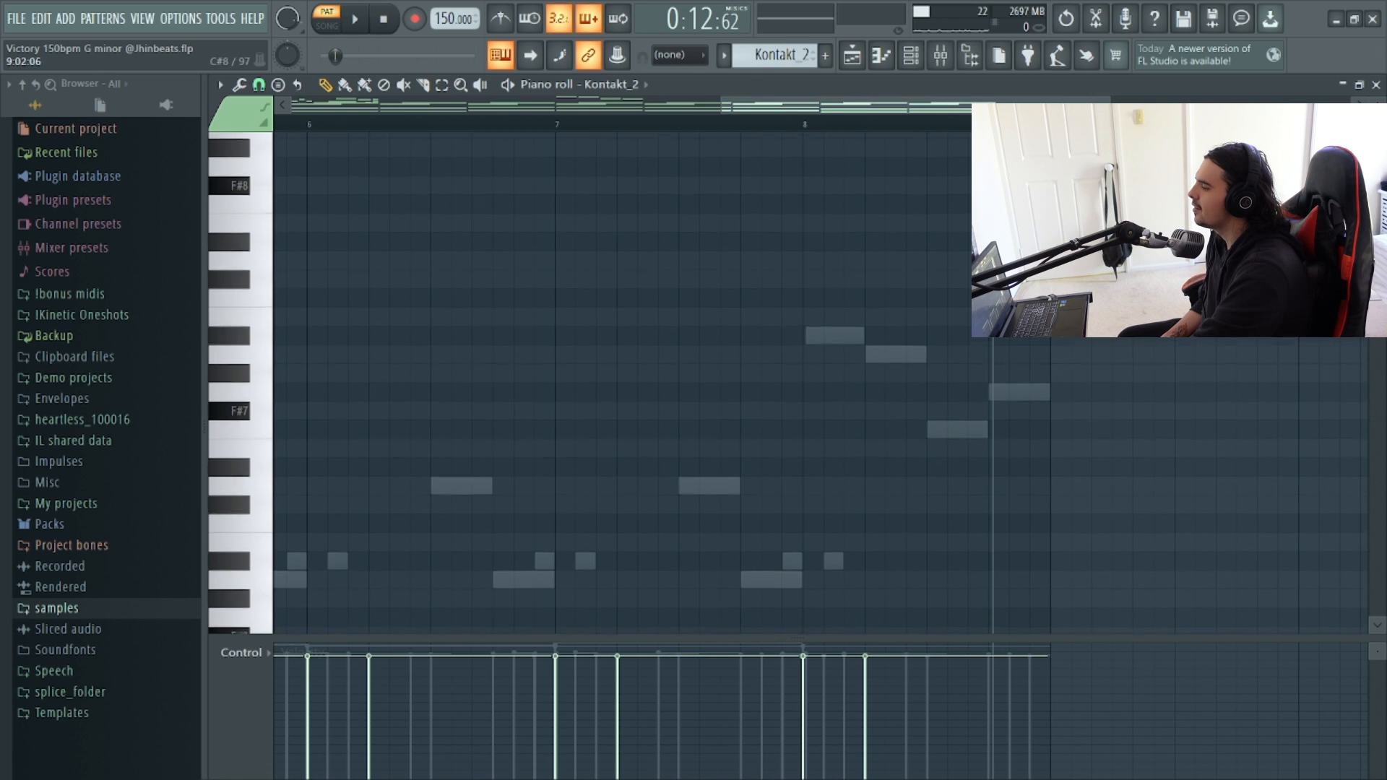
{"action": "left_click", "coordinate": [813, 338]}
{"action": "left_click", "coordinate": [875, 357]}
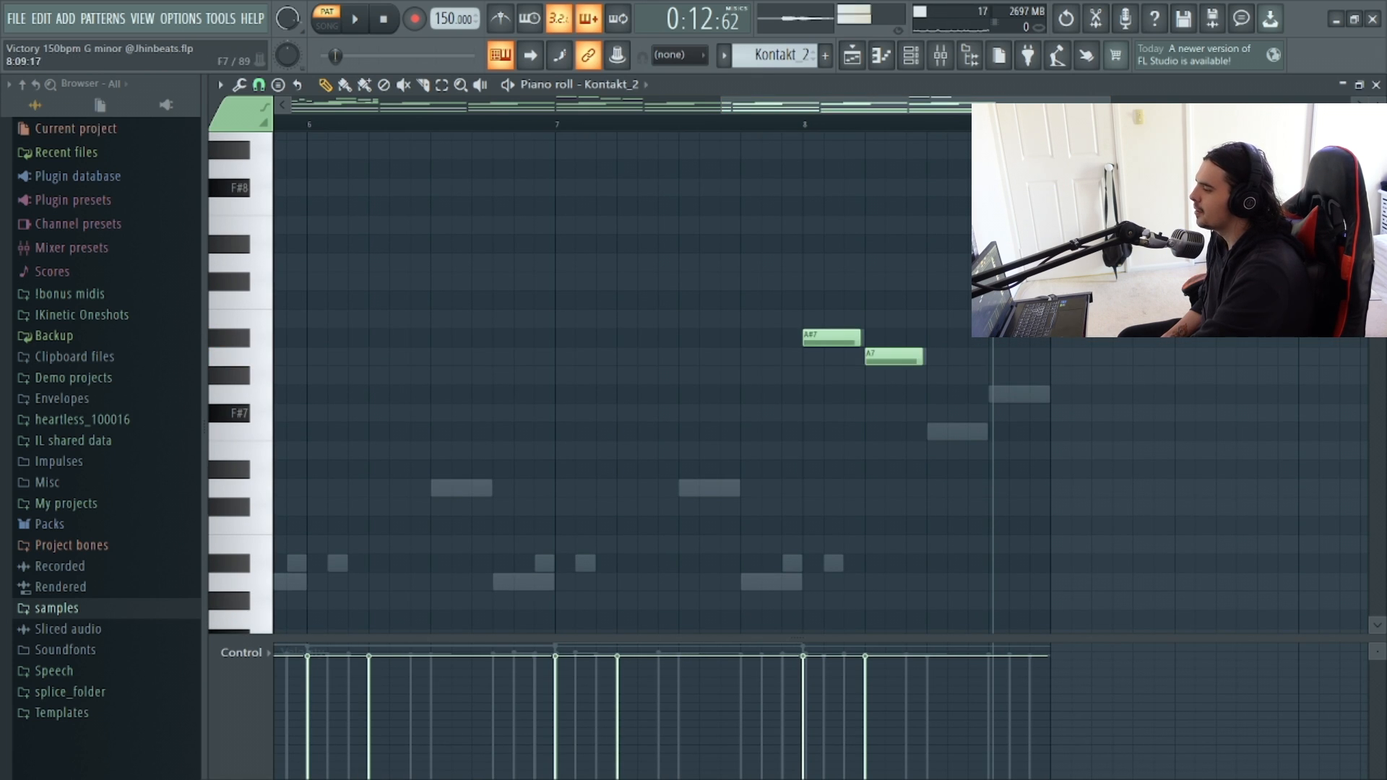
{"action": "left_click", "coordinate": [937, 432]}
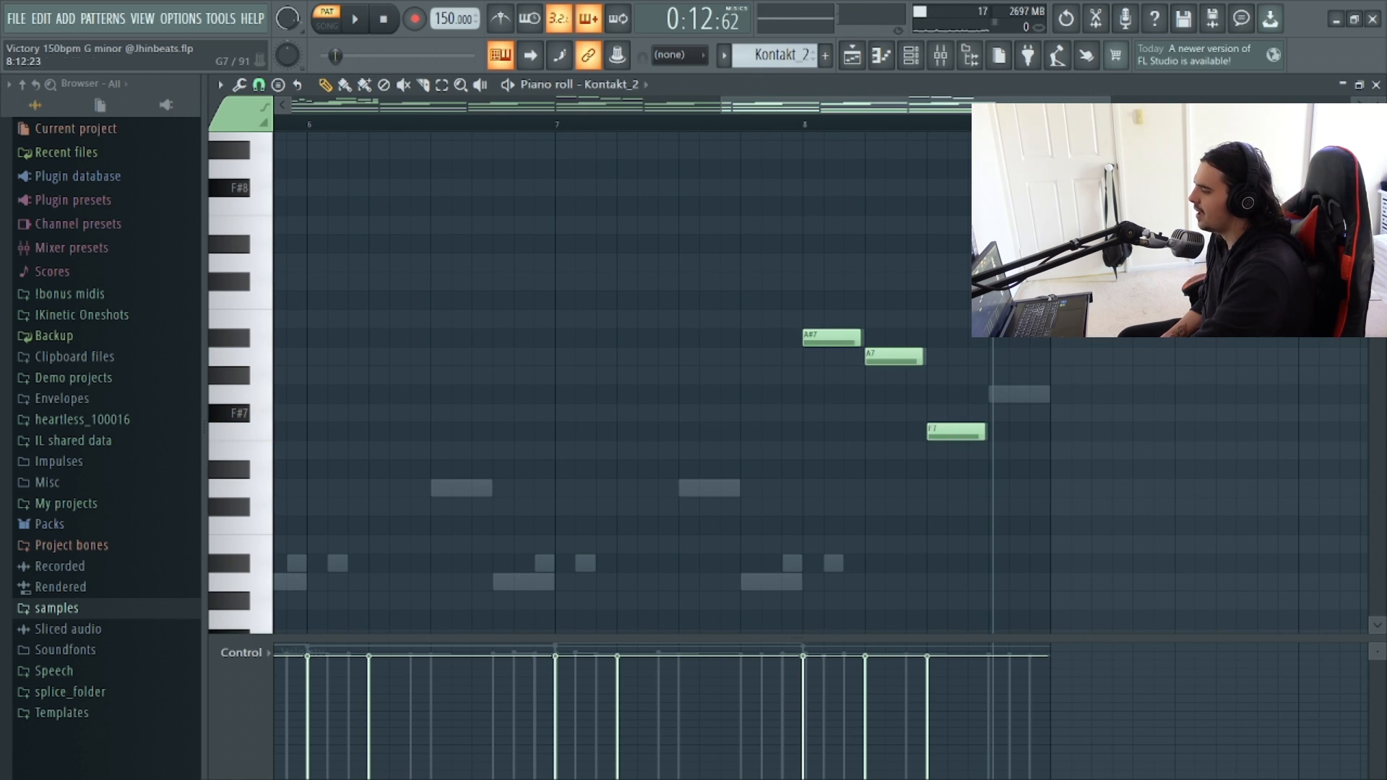
{"action": "left_click", "coordinate": [998, 394]}
{"action": "scroll", "coordinate": [998, 393], "scroll_direction": "down", "scroll_amount": 4}
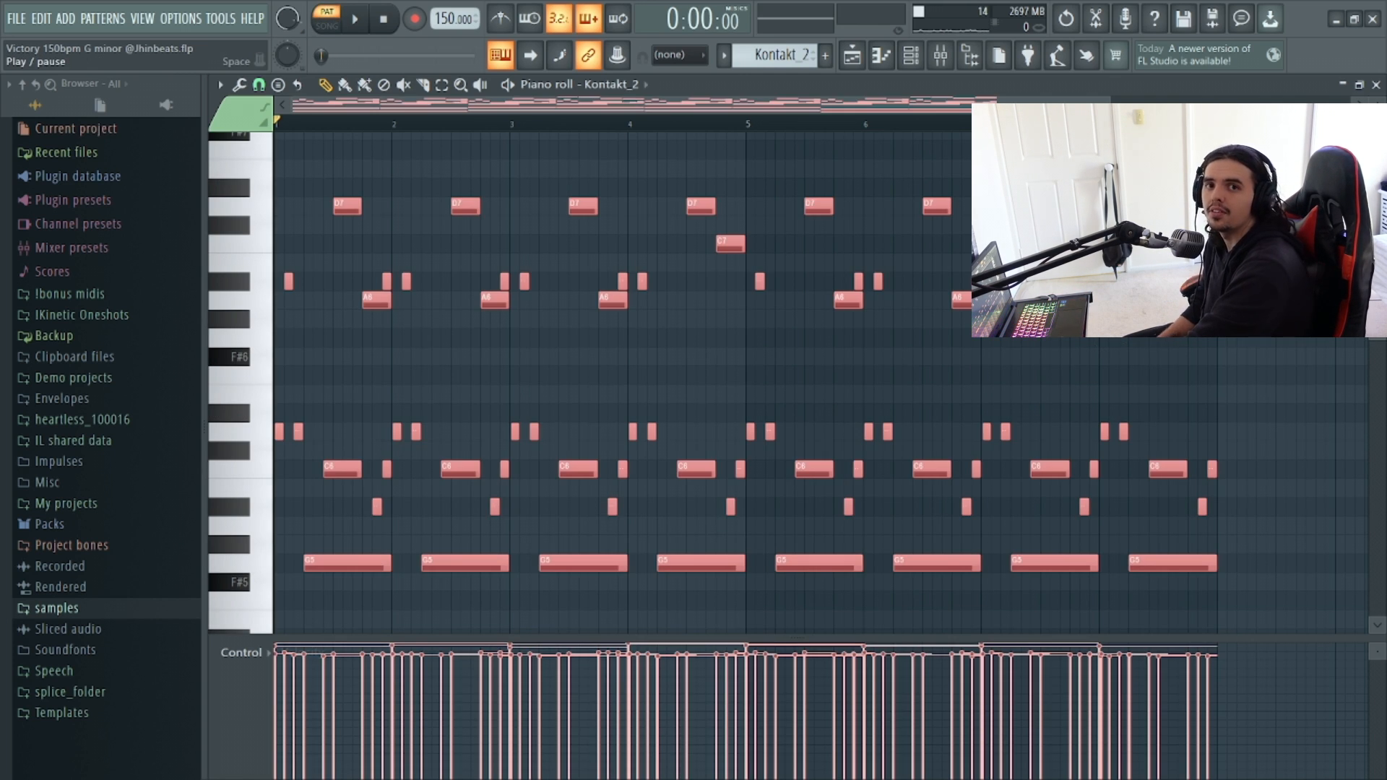
Play back the Kontakt_2 pattern to review the chords and melody.
{"action": "key", "text": "space"}
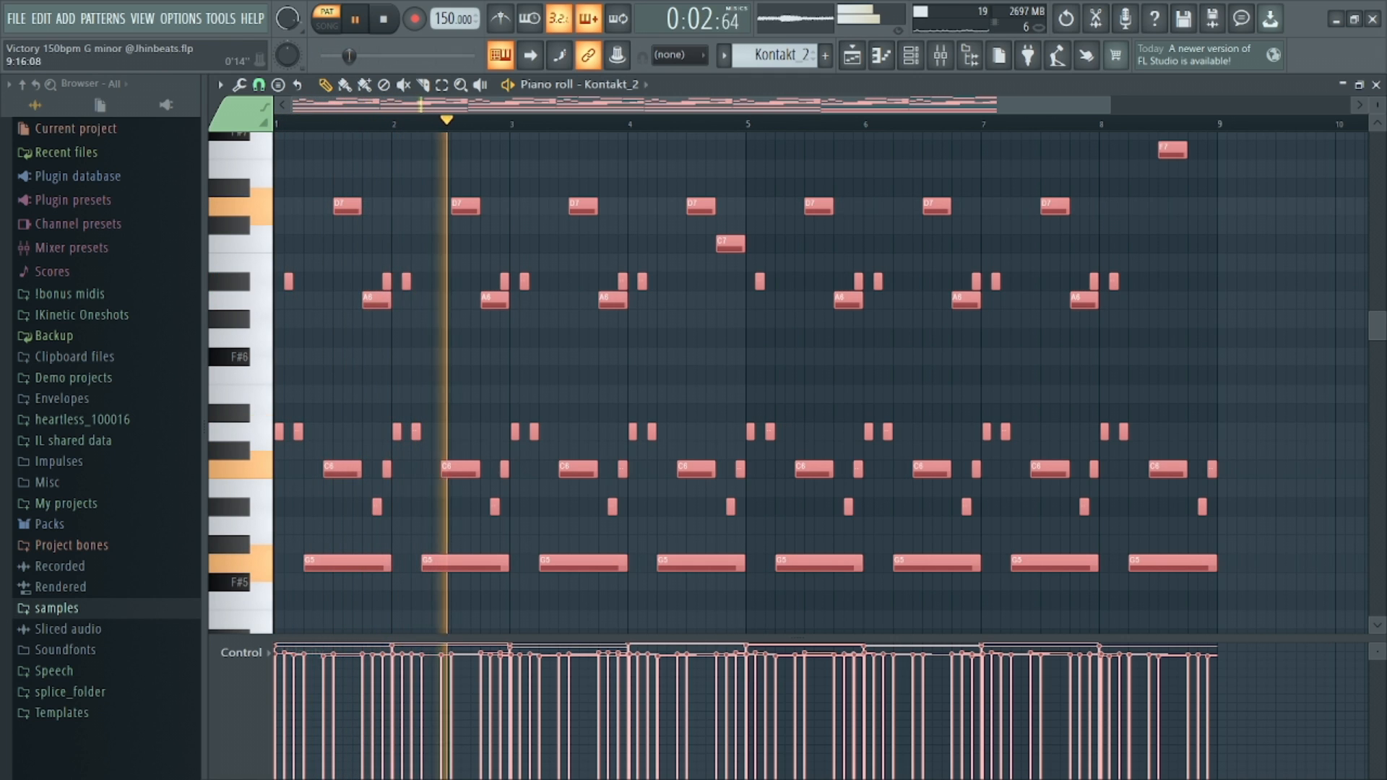
{"action": "scroll", "coordinate": [1245, 614], "scroll_direction": "down", "scroll_amount": 2}
{"action": "scroll", "coordinate": [1244, 613], "scroll_direction": "down", "scroll_amount": 1}
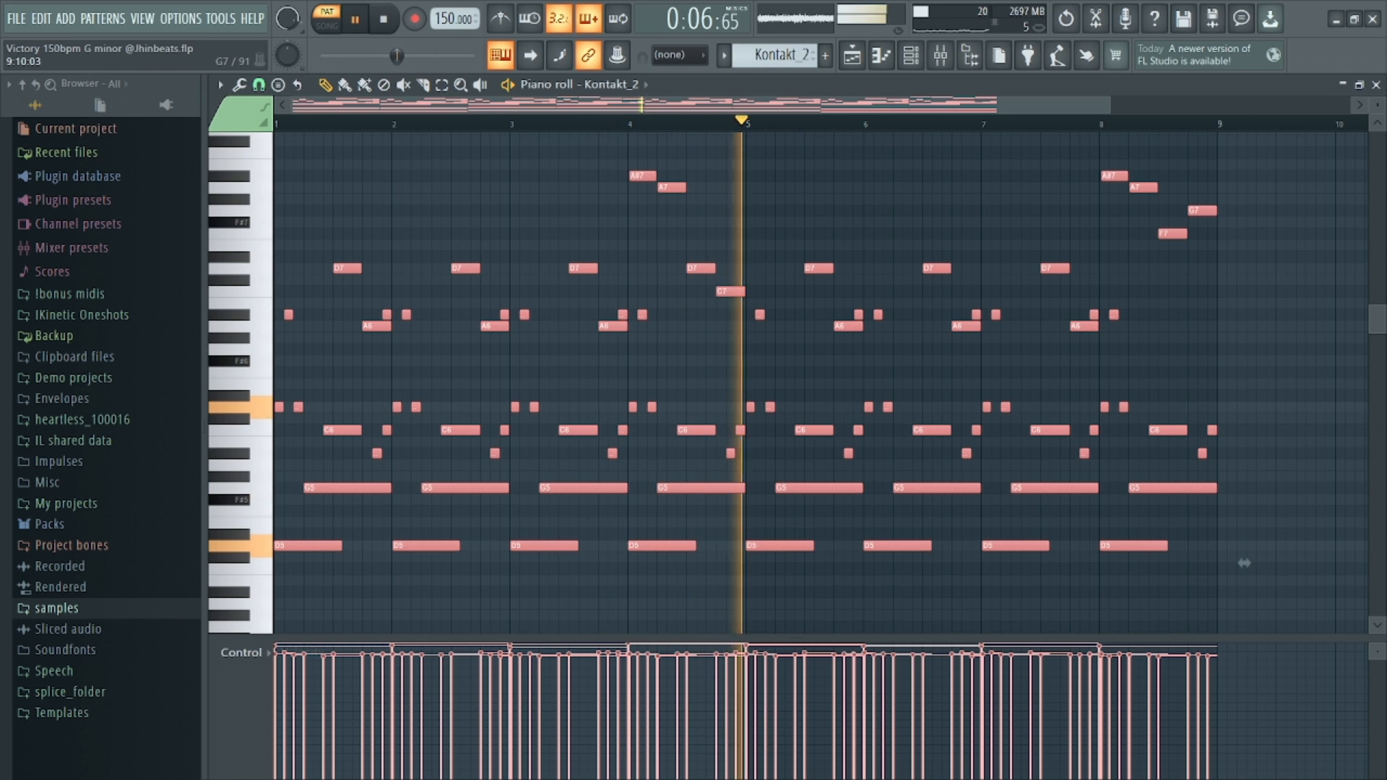
{"action": "scroll", "coordinate": [1244, 563], "scroll_direction": "down", "scroll_amount": 3}
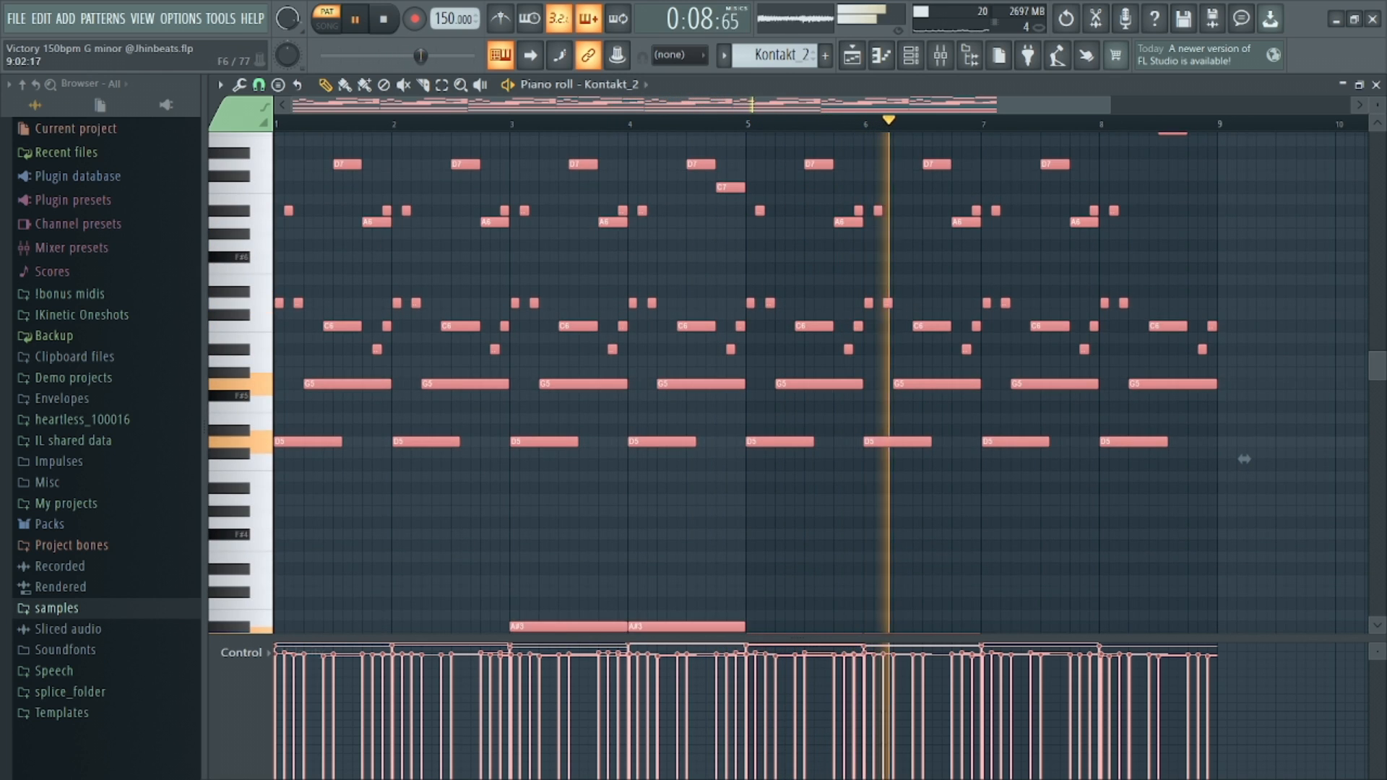
{"action": "scroll", "coordinate": [1244, 459], "scroll_direction": "up", "scroll_amount": 2}
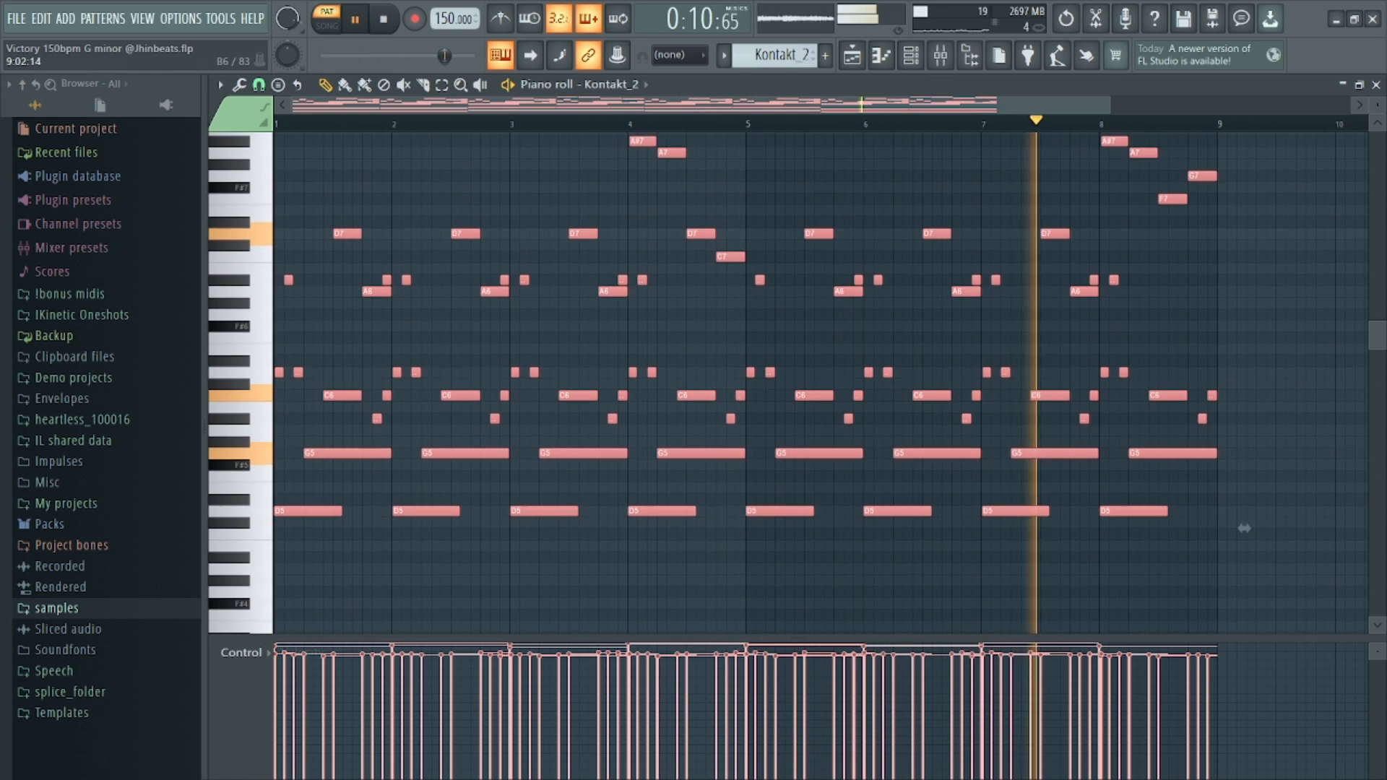
{"action": "scroll", "coordinate": [1244, 529], "scroll_direction": "up", "scroll_amount": 2}
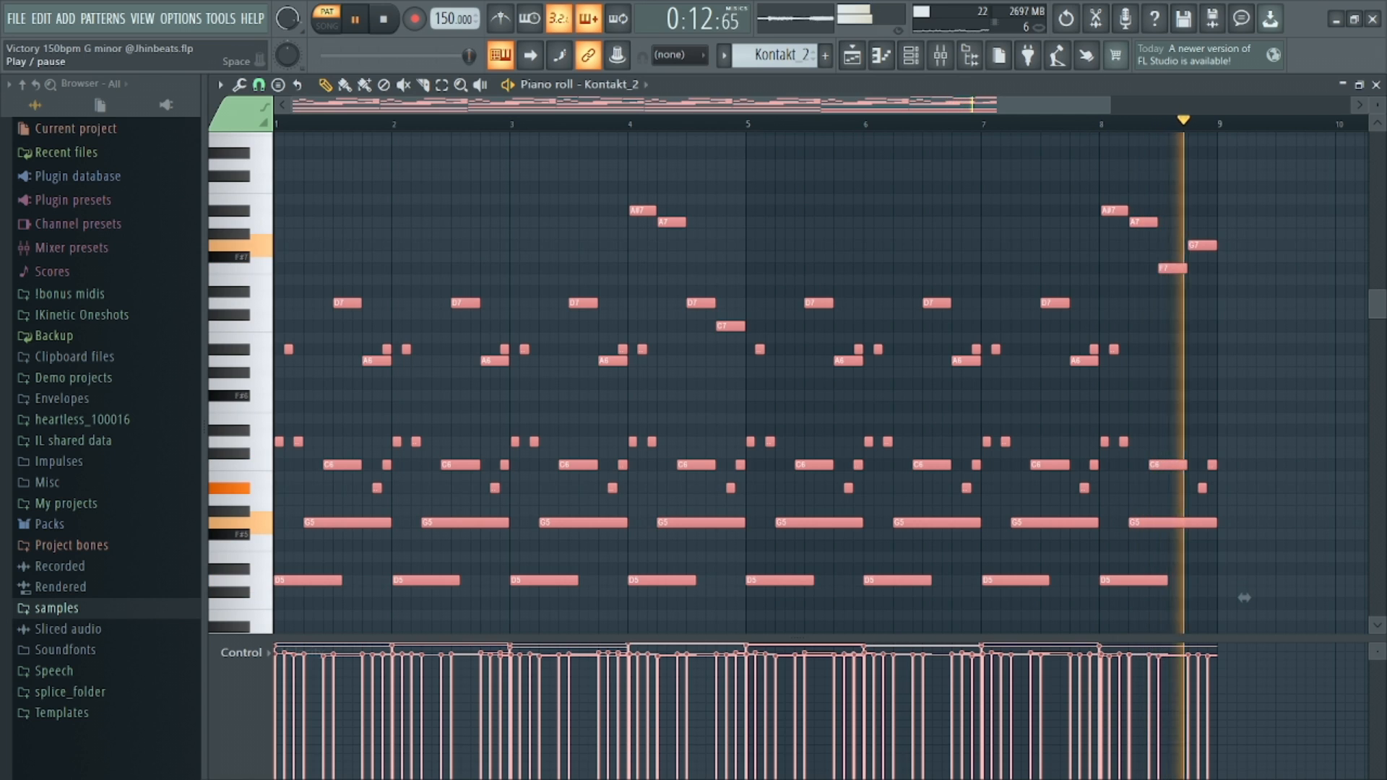
{"action": "key", "text": "space"}
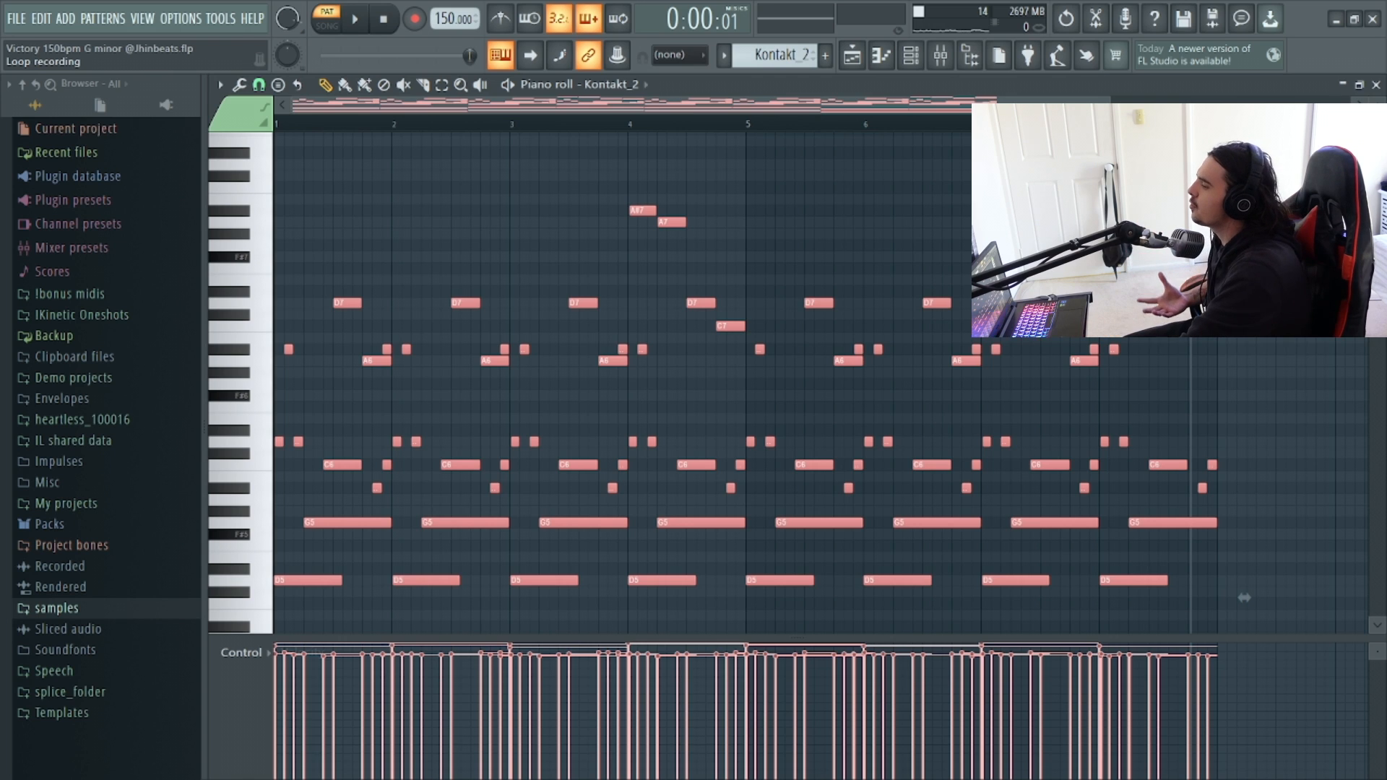
Open the Arcade channel's plugin window to check its Trill Flute preset, then close it.
{"action": "scroll", "coordinate": [779, 55], "scroll_direction": "down", "scroll_amount": 1}
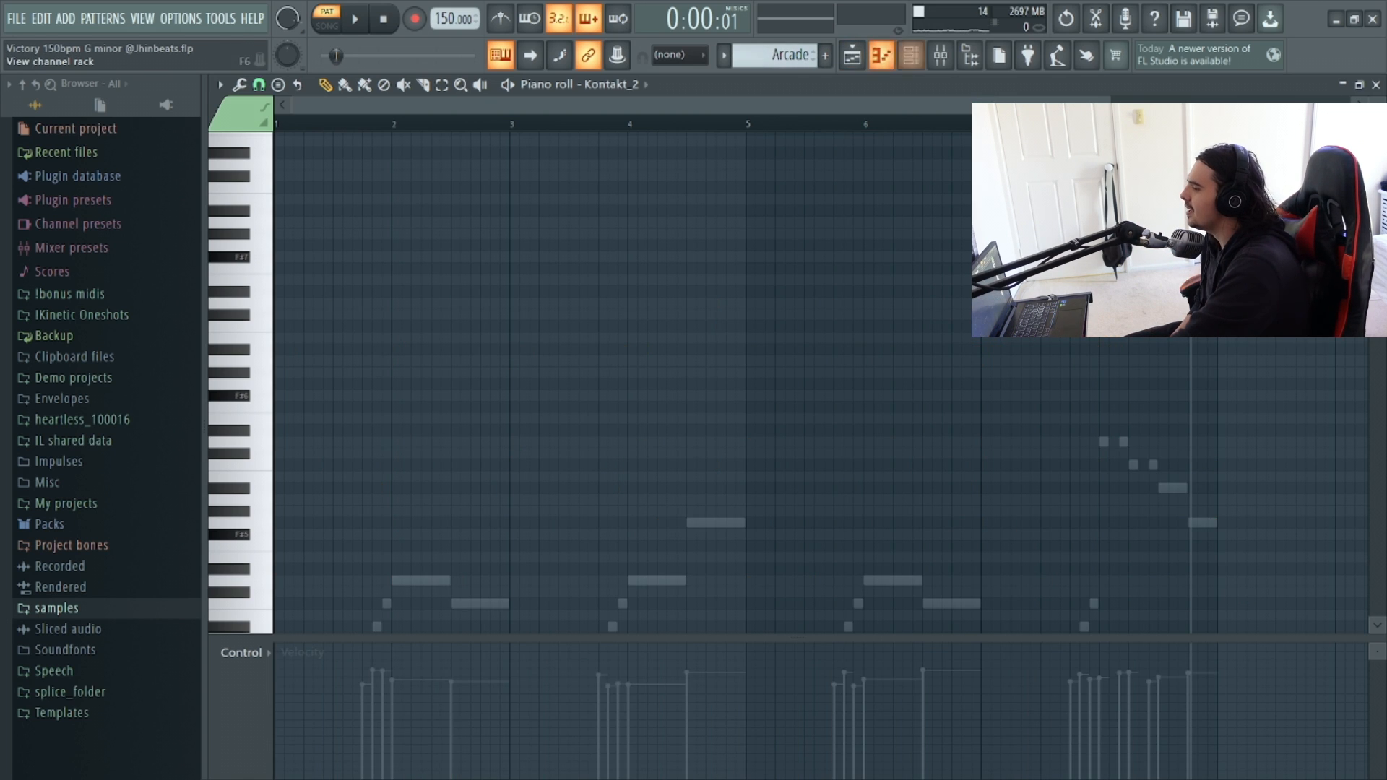
{"action": "left_click", "coordinate": [912, 55]}
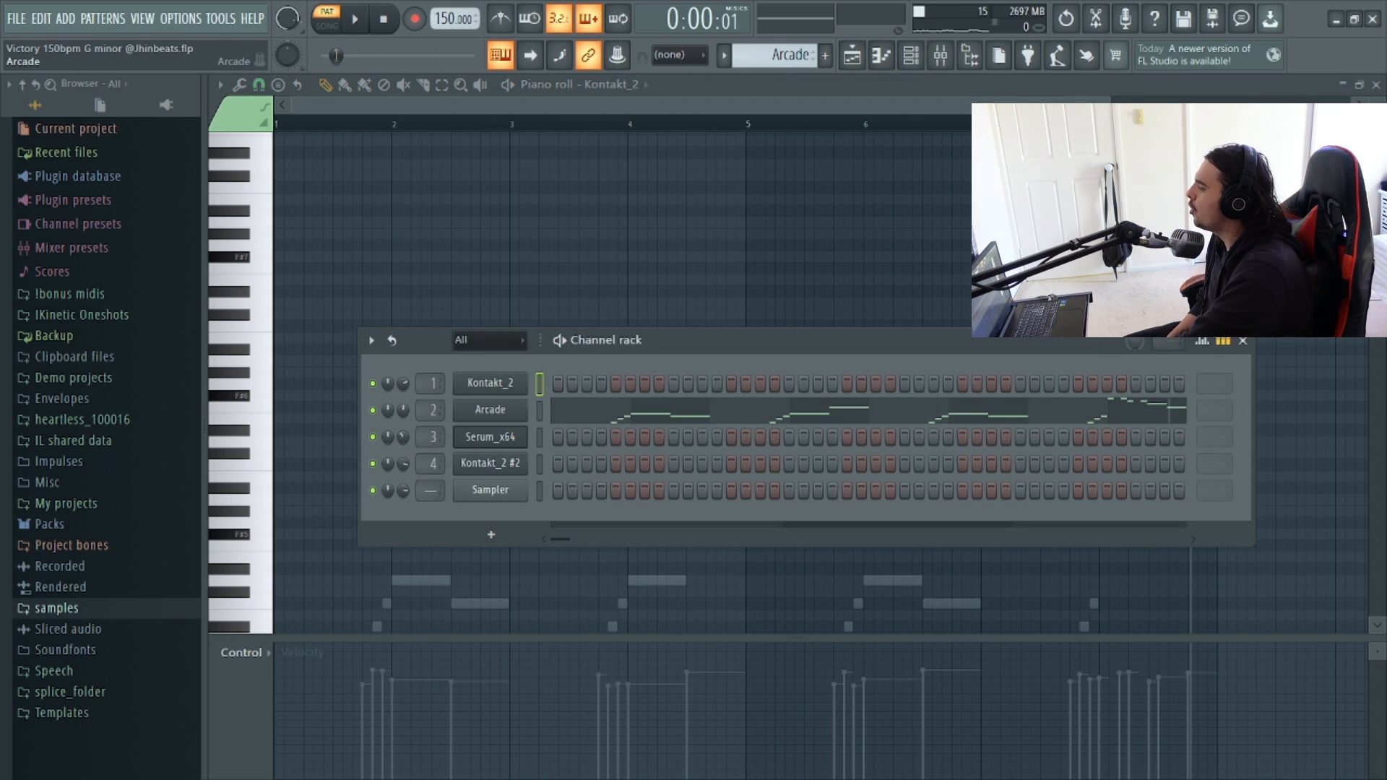
{"action": "left_click", "coordinate": [490, 409]}
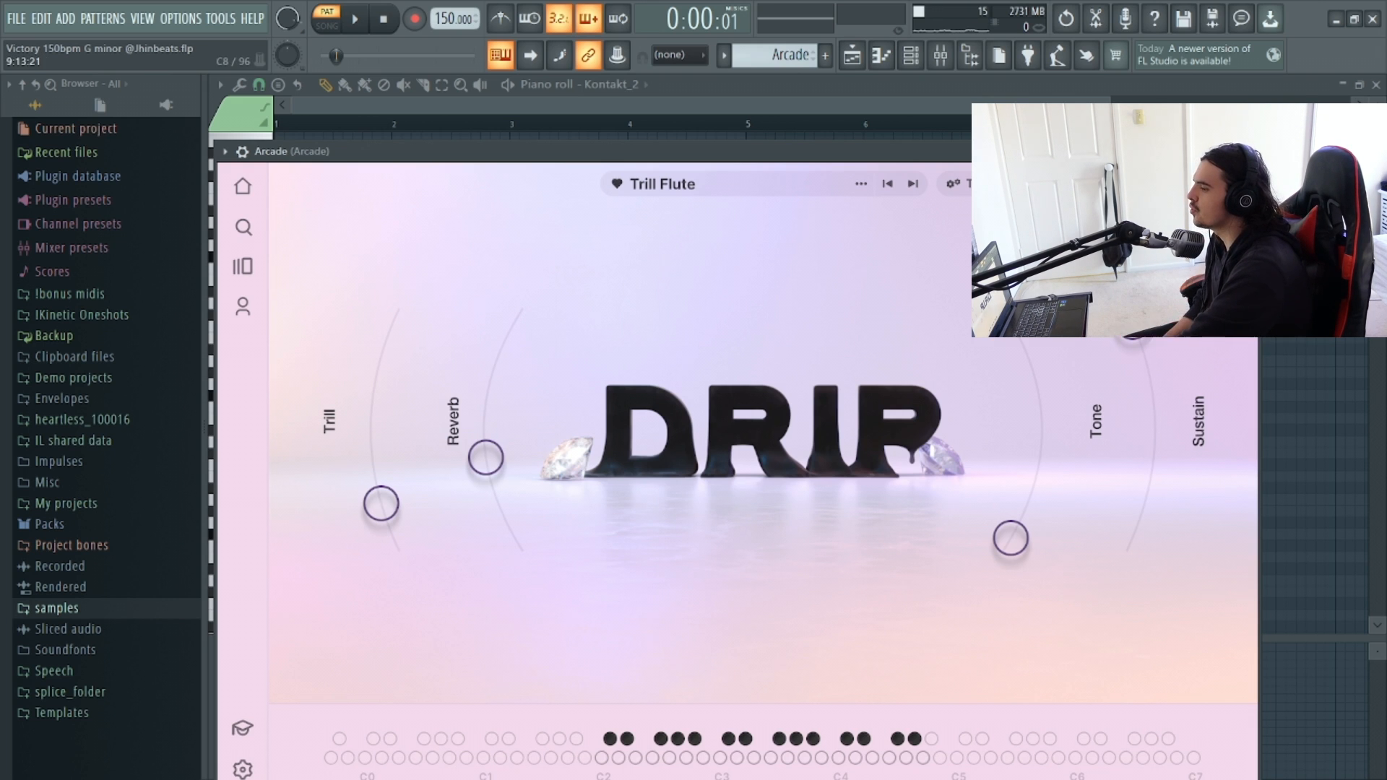
{"action": "left_click", "coordinate": [1313, 188]}
Open the Arcade channel's piano roll and zoom in to examine its flute notes.
{"action": "left_click", "coordinate": [911, 55]}
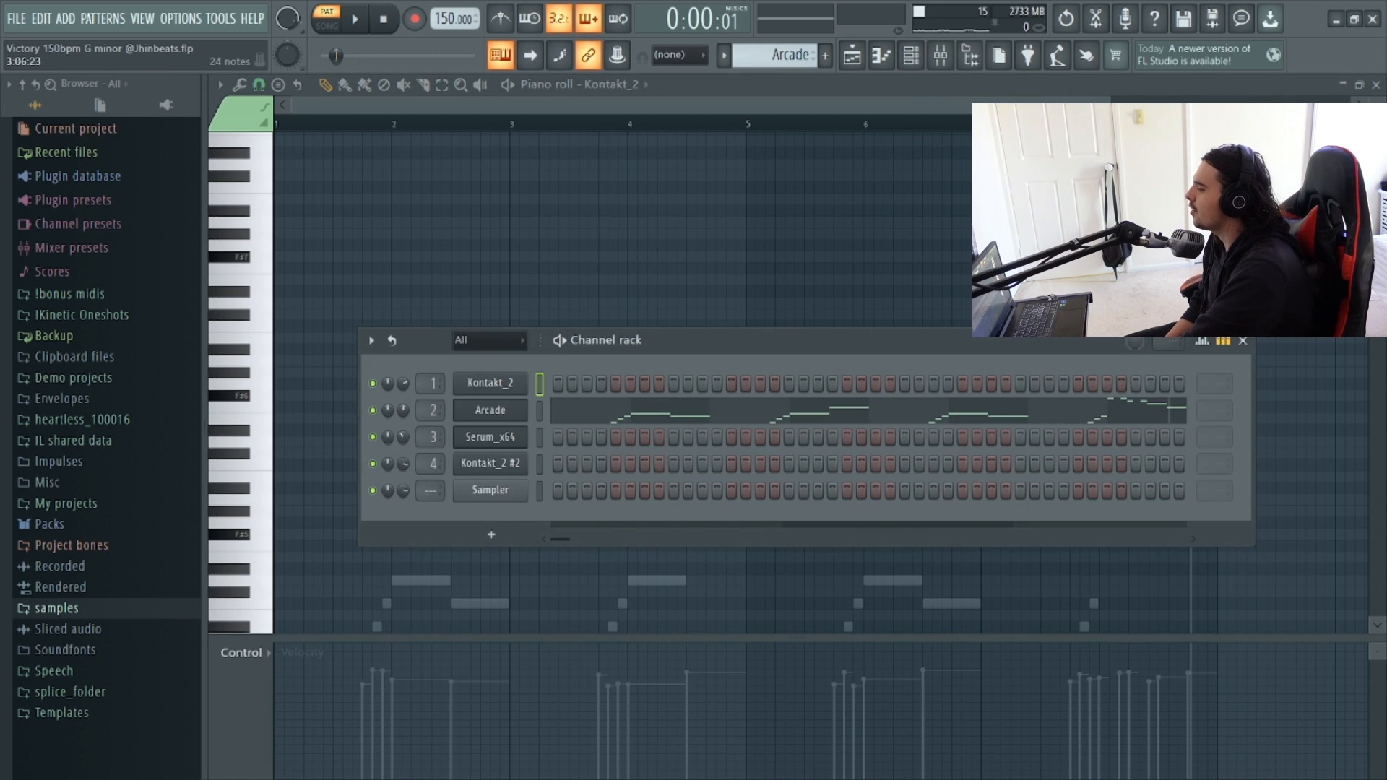
{"action": "left_click", "coordinate": [968, 410]}
{"action": "scroll", "coordinate": [1088, 384], "scroll_direction": "down", "scroll_amount": 3}
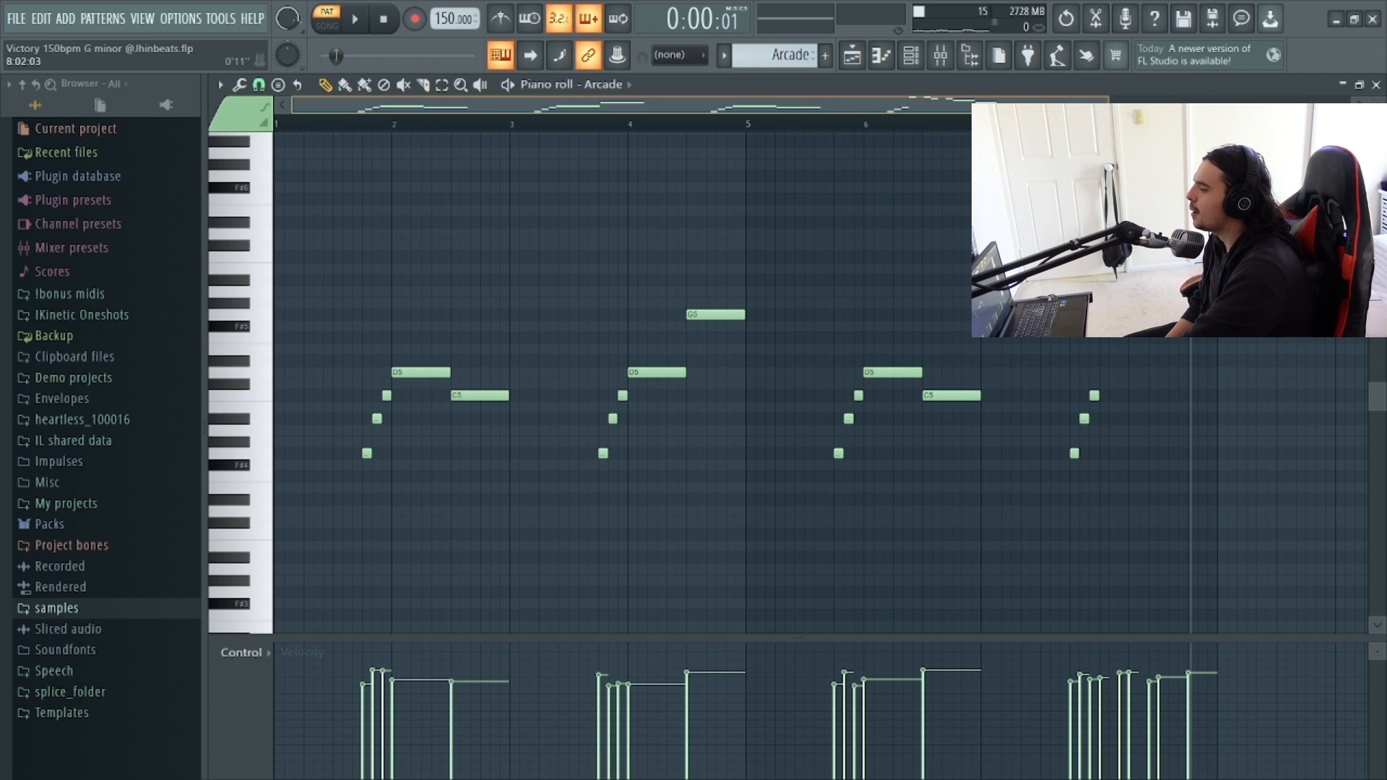
{"action": "left_click_drag", "start_coordinate": [1110, 105], "coordinate": [587, 105]}
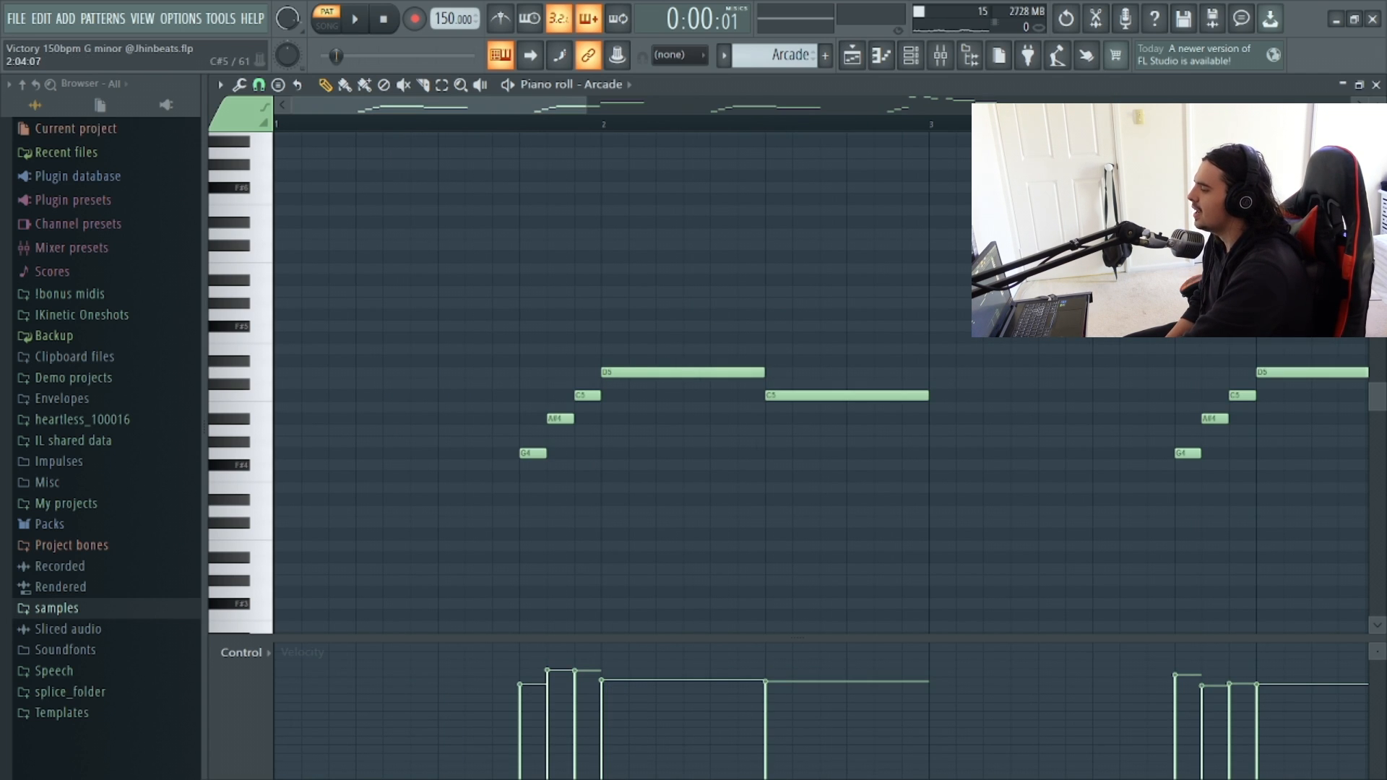
{"action": "left_click_drag", "start_coordinate": [470, 105], "coordinate": [1030, 105]}
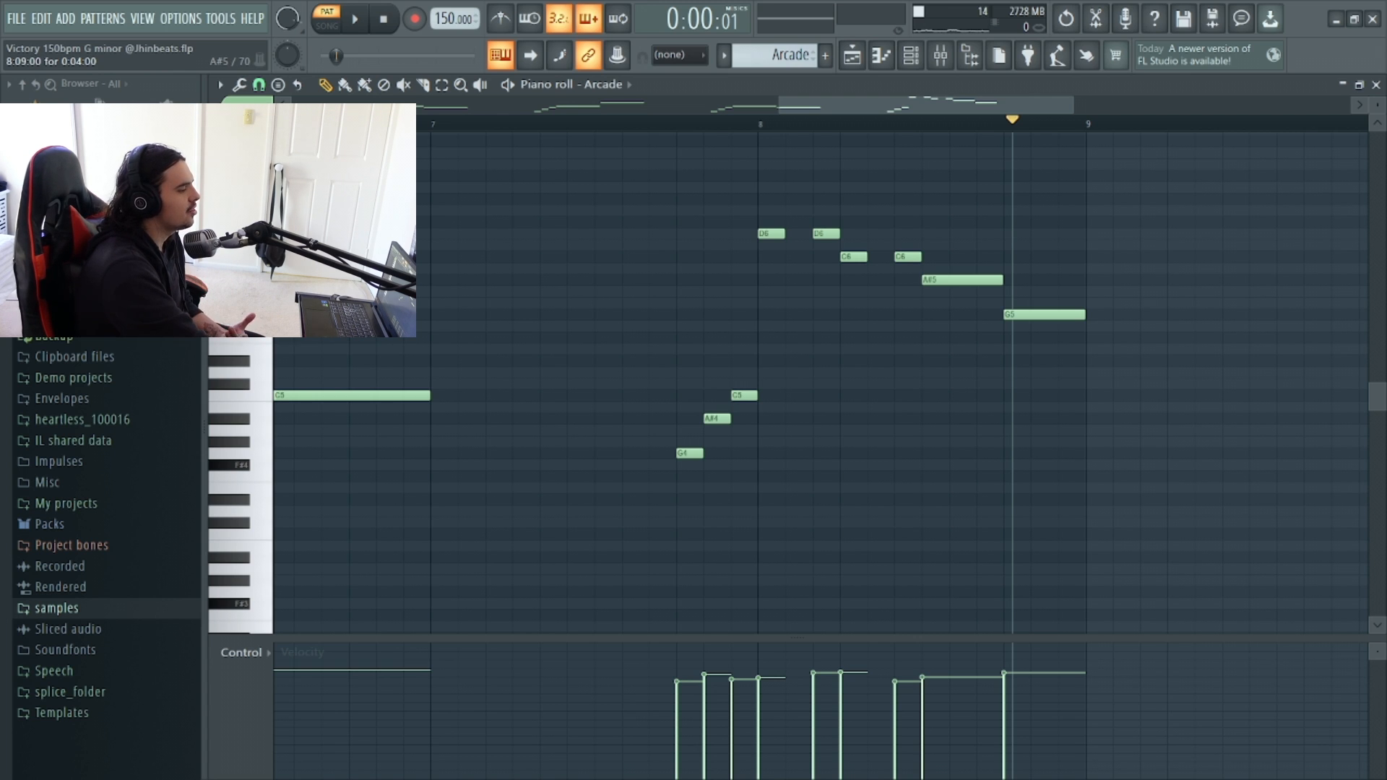
Play back the Arcade flute pattern to review its melody.
{"action": "left_click_drag", "start_coordinate": [779, 105], "coordinate": [291, 105]}
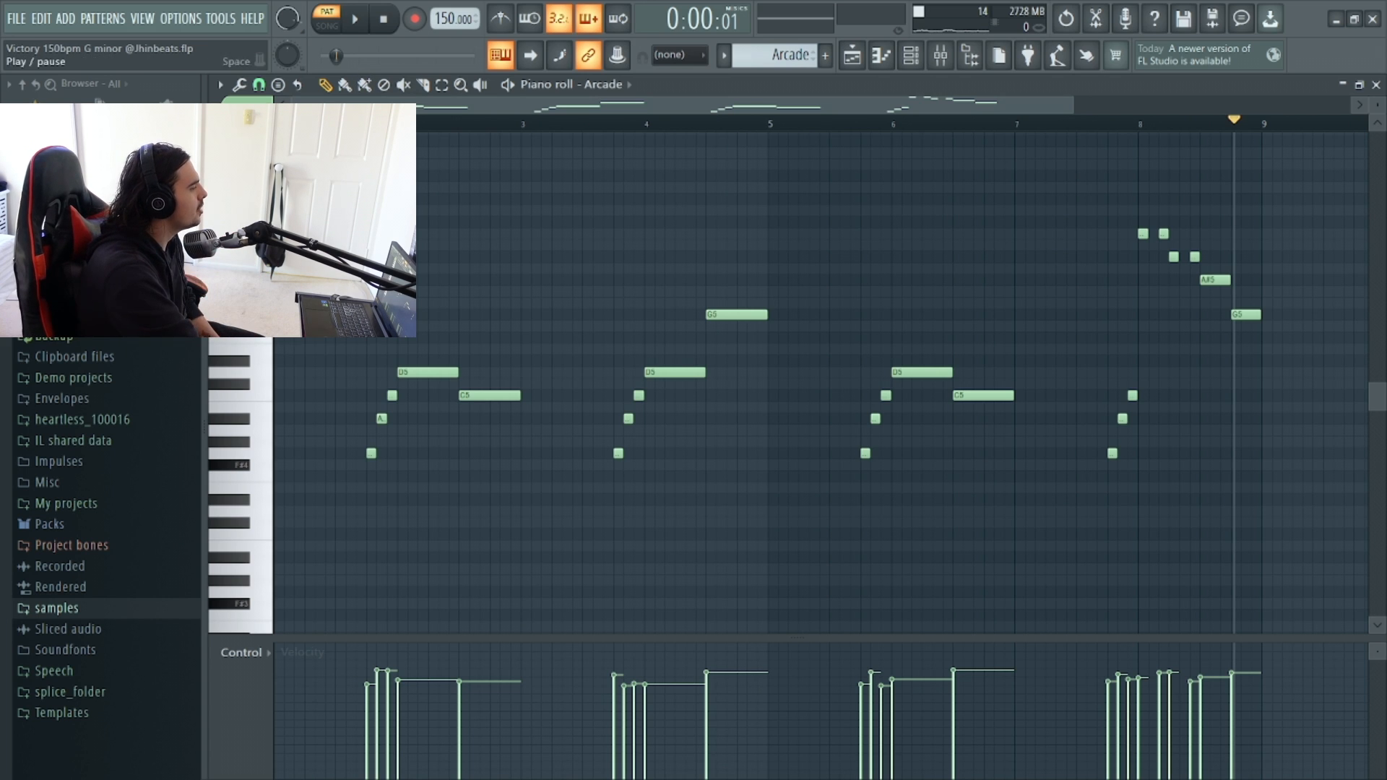
{"action": "key", "text": "space"}
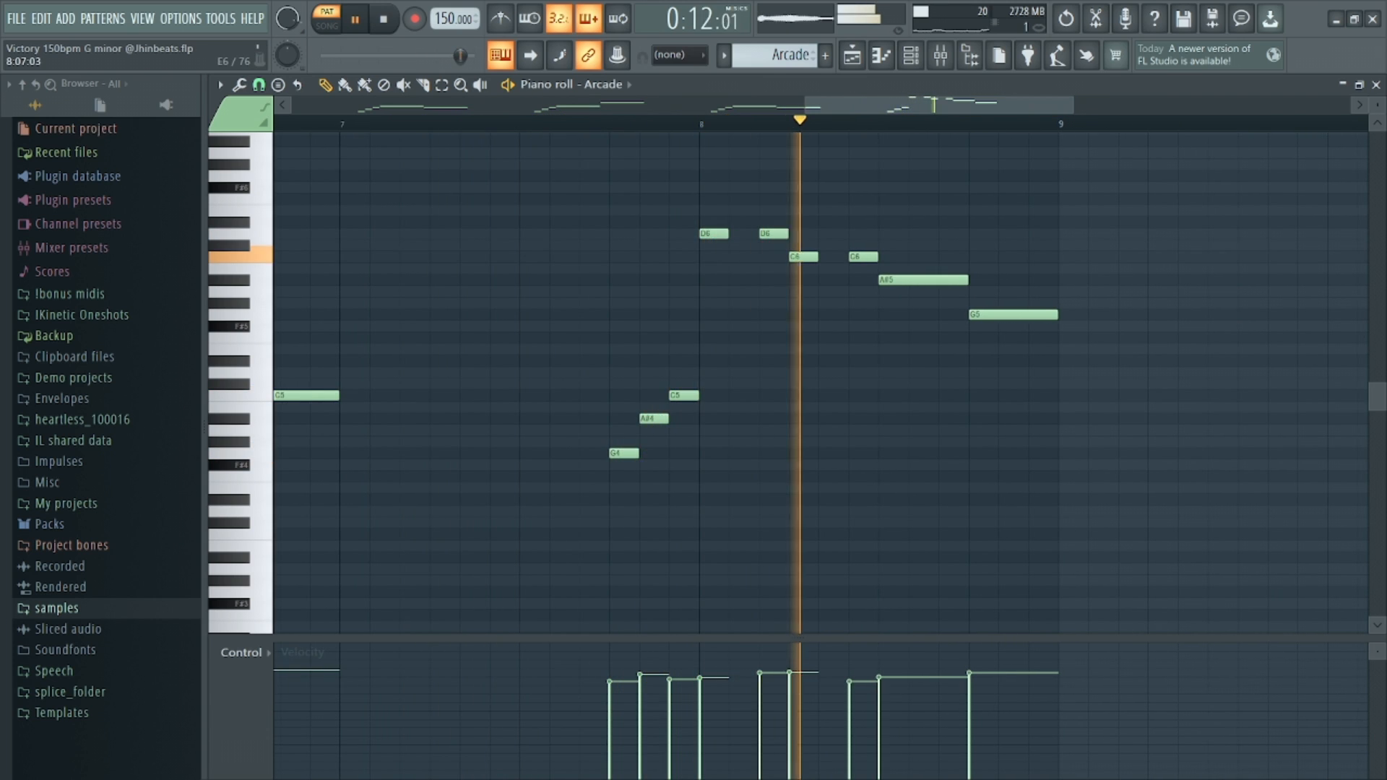
{"action": "key", "text": "space"}
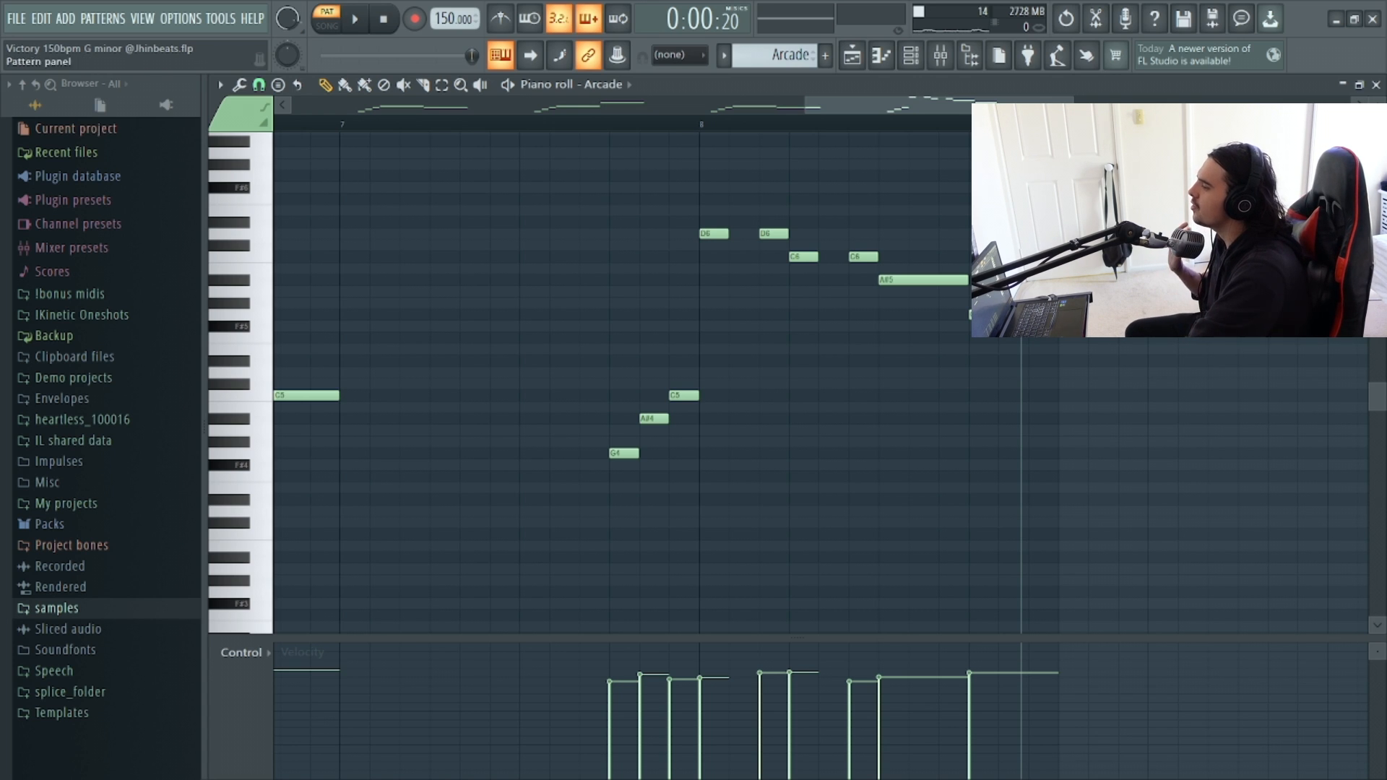
Open the Serum_x64 channel's piano roll and play back its long bass notes.
{"action": "scroll", "coordinate": [777, 56], "scroll_direction": "down", "scroll_amount": 1}
{"action": "left_click", "coordinate": [911, 56]}
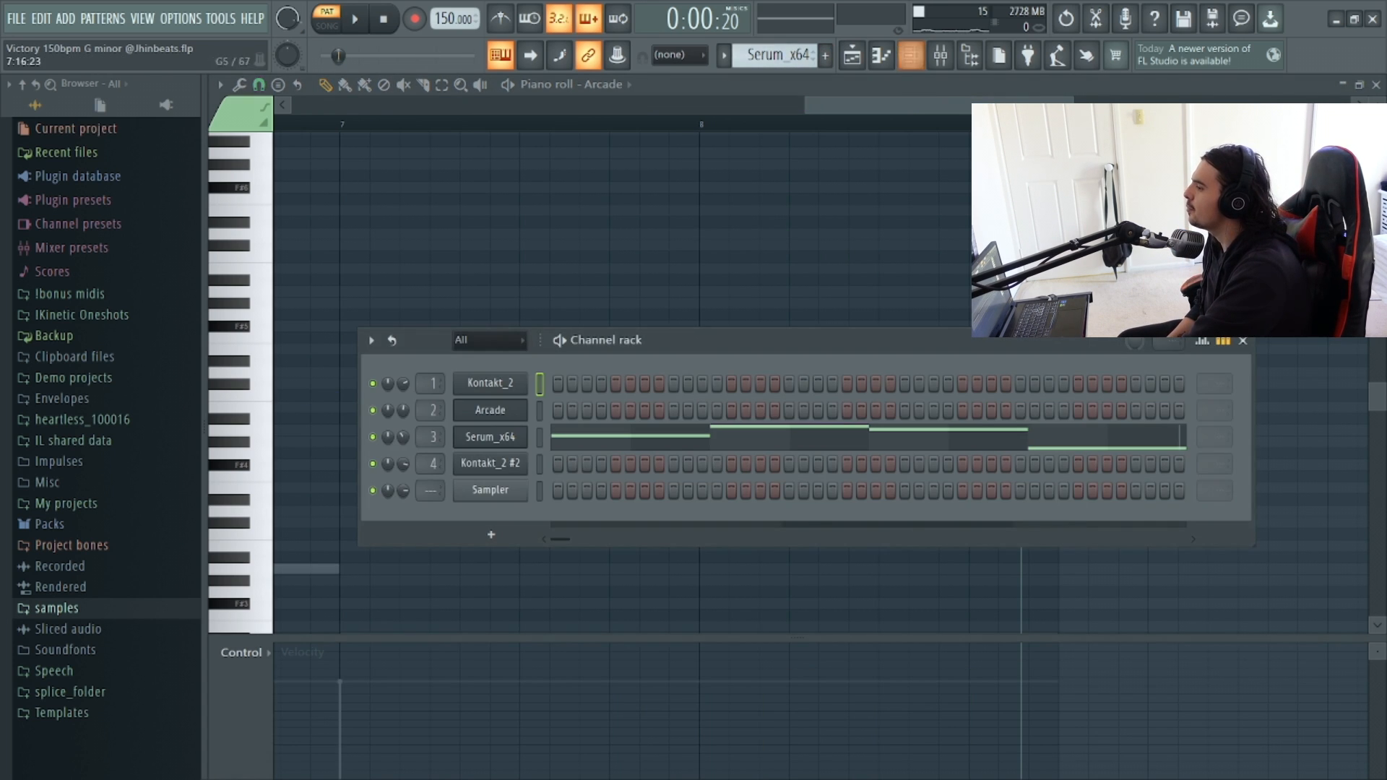
{"action": "left_click", "coordinate": [490, 436]}
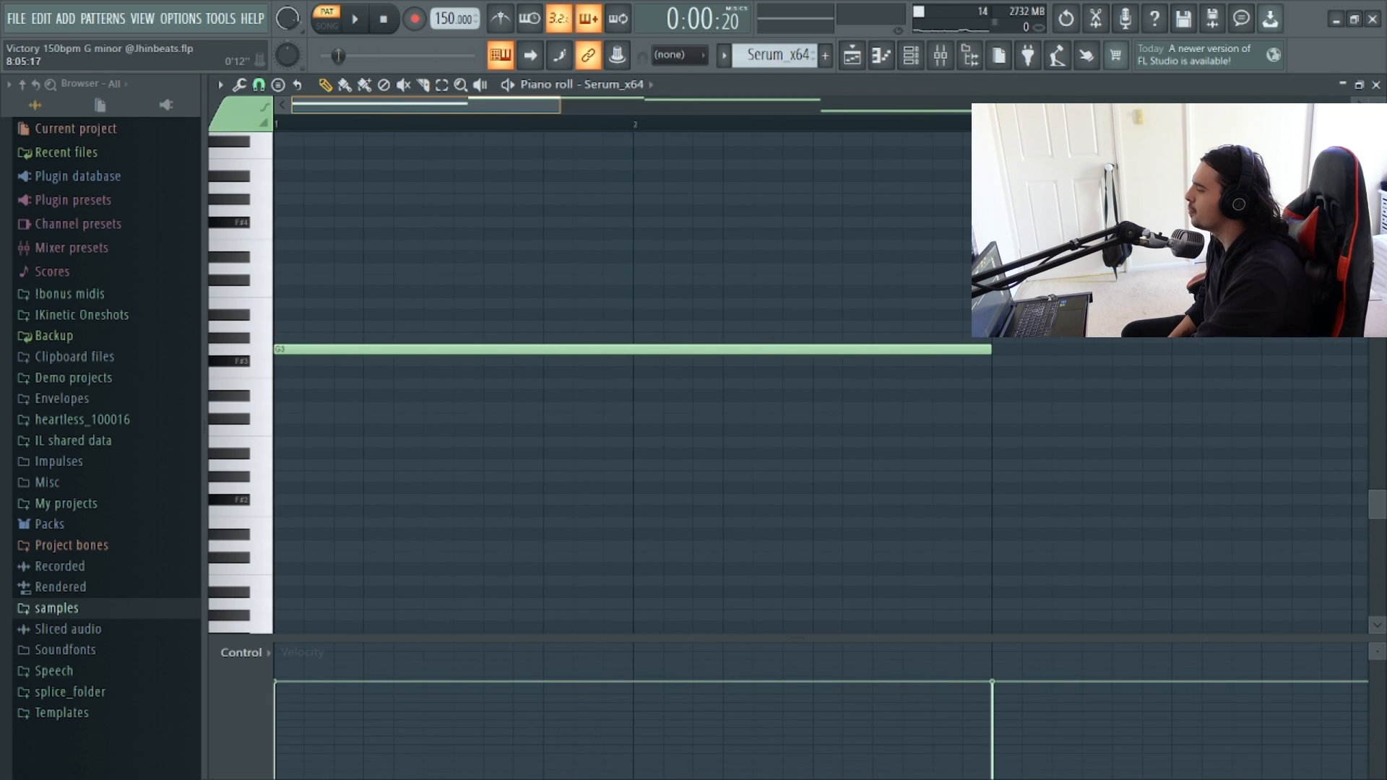
{"action": "left_click_drag", "start_coordinate": [561, 105], "coordinate": [1116, 105]}
{"action": "left_click", "coordinate": [326, 19]}
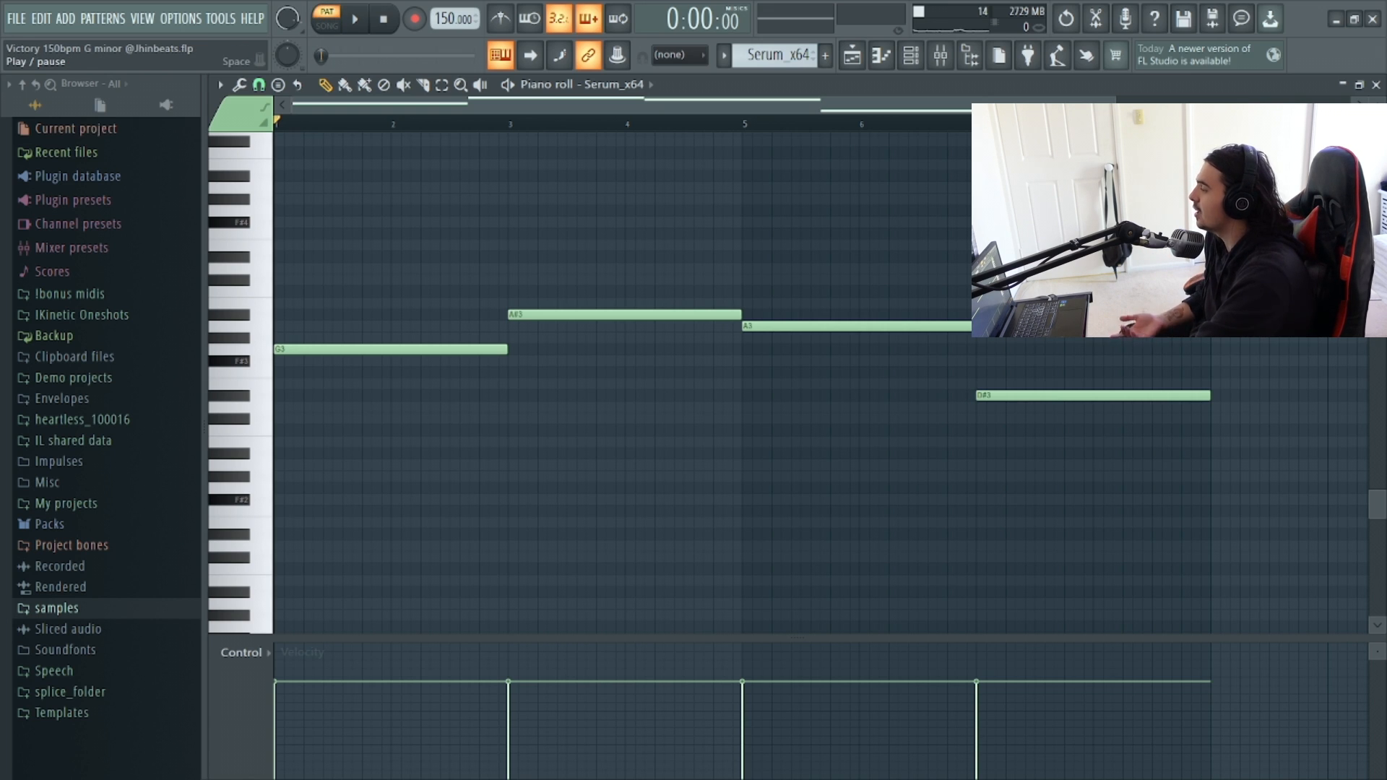
{"action": "key", "text": "space"}
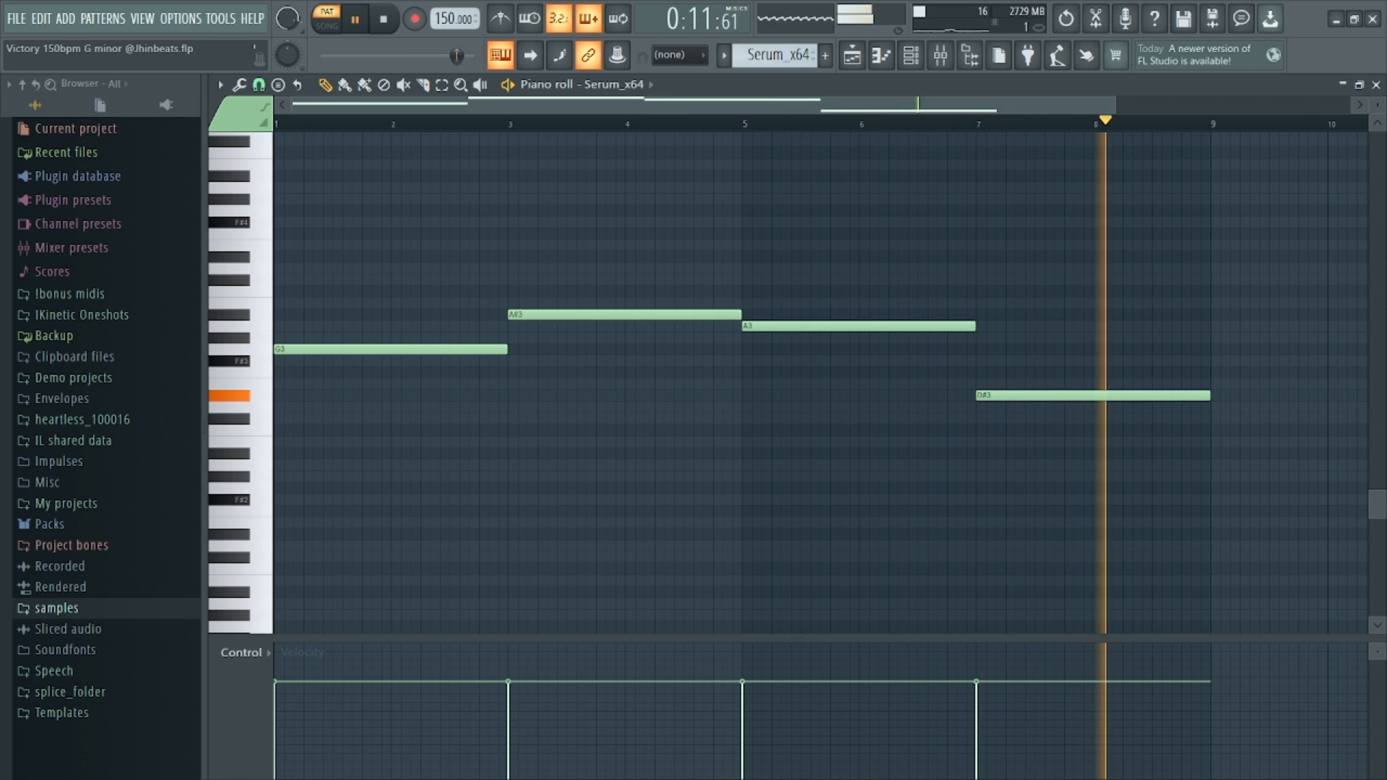
{"action": "key", "text": "space"}
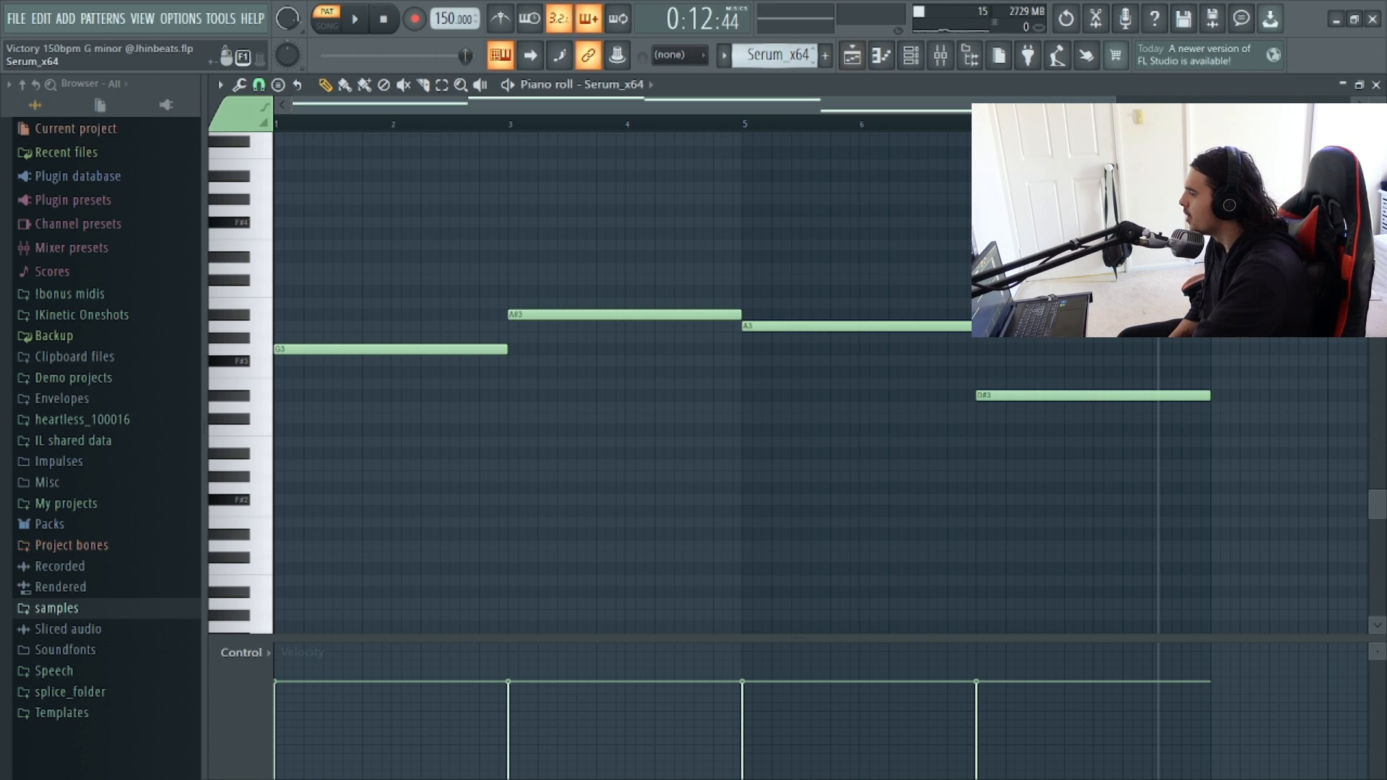
Open the Kontakt_2 #2 channel to check its 03 Violas Staccato instrument, then open its piano roll.
{"action": "scroll", "coordinate": [775, 54], "scroll_direction": "down", "scroll_amount": 1}
{"action": "scroll", "coordinate": [891, 242], "scroll_direction": "up", "scroll_amount": 2}
{"action": "scroll", "coordinate": [622, 376], "scroll_direction": "up", "scroll_amount": 1}
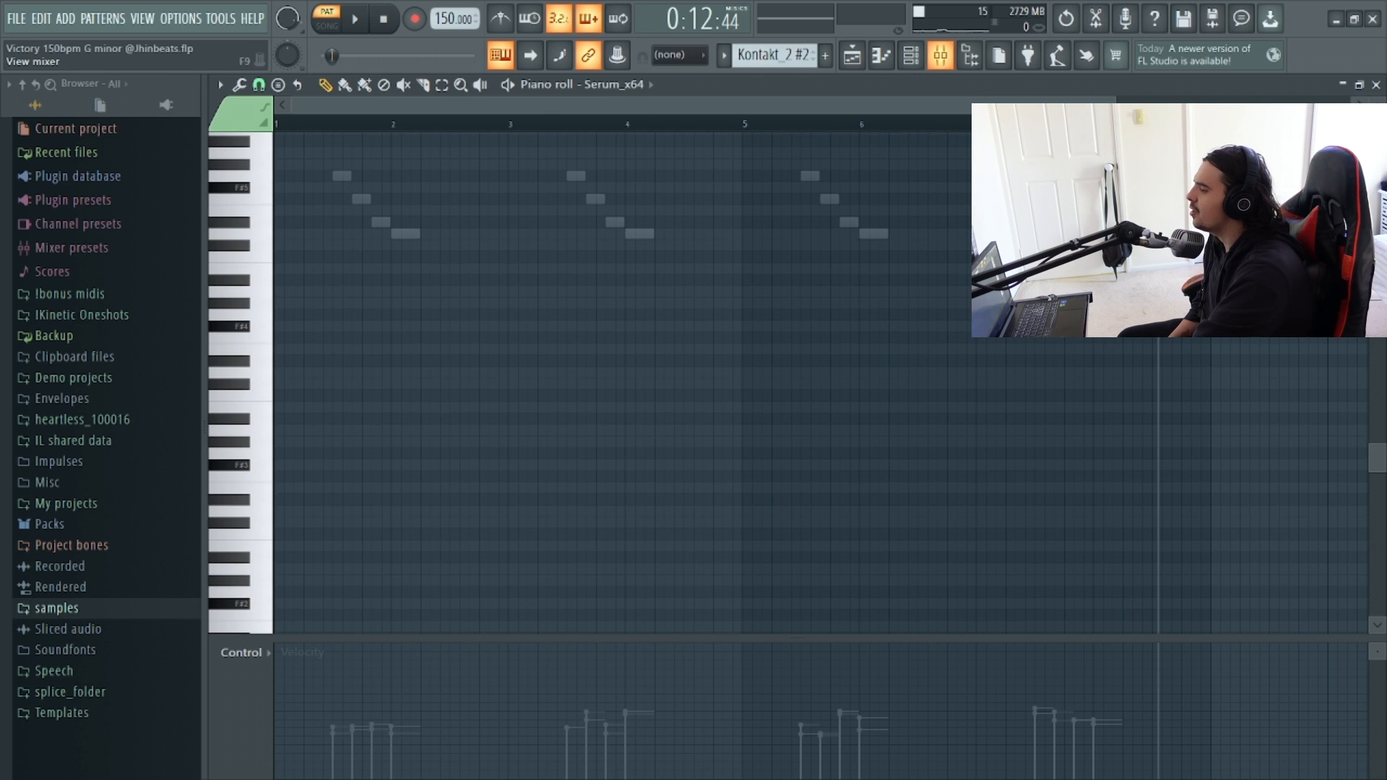
{"action": "left_click", "coordinate": [911, 55]}
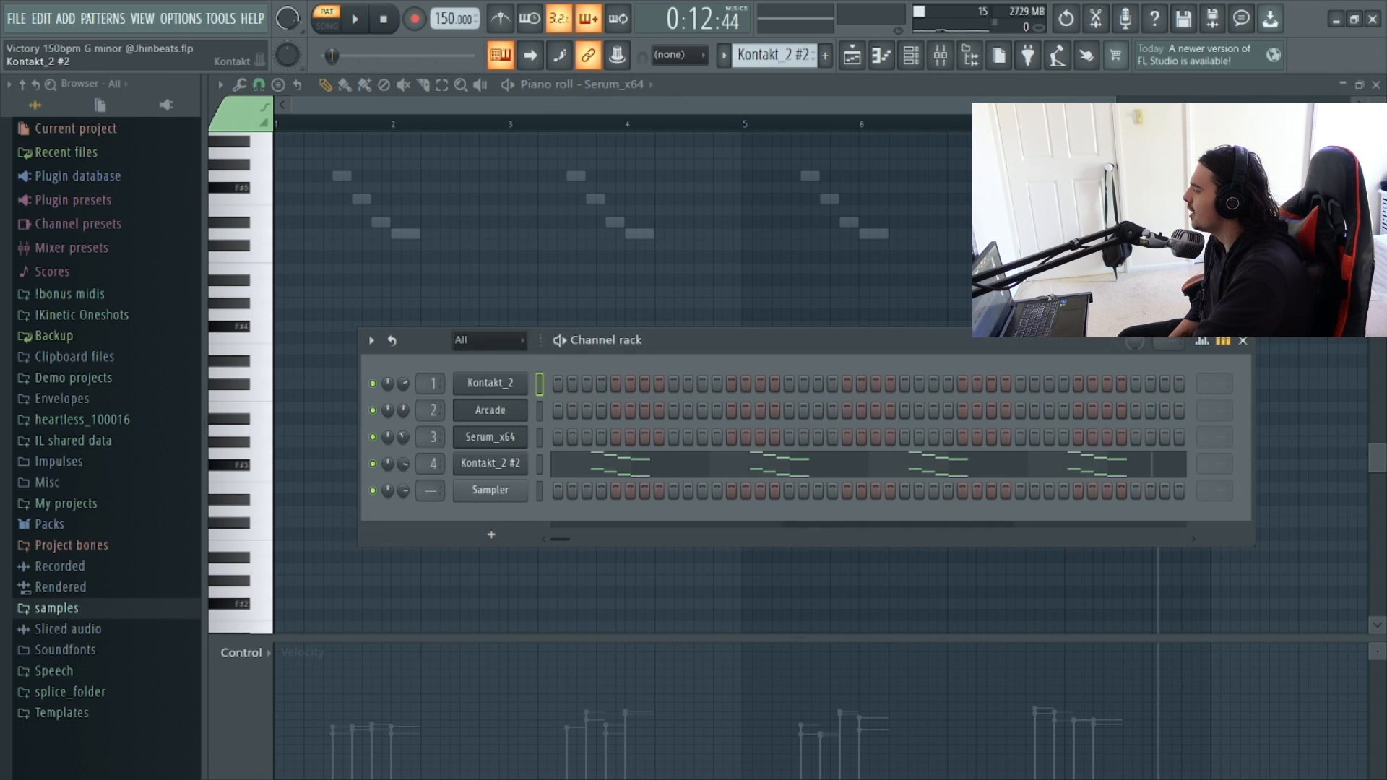
{"action": "left_click", "coordinate": [491, 463]}
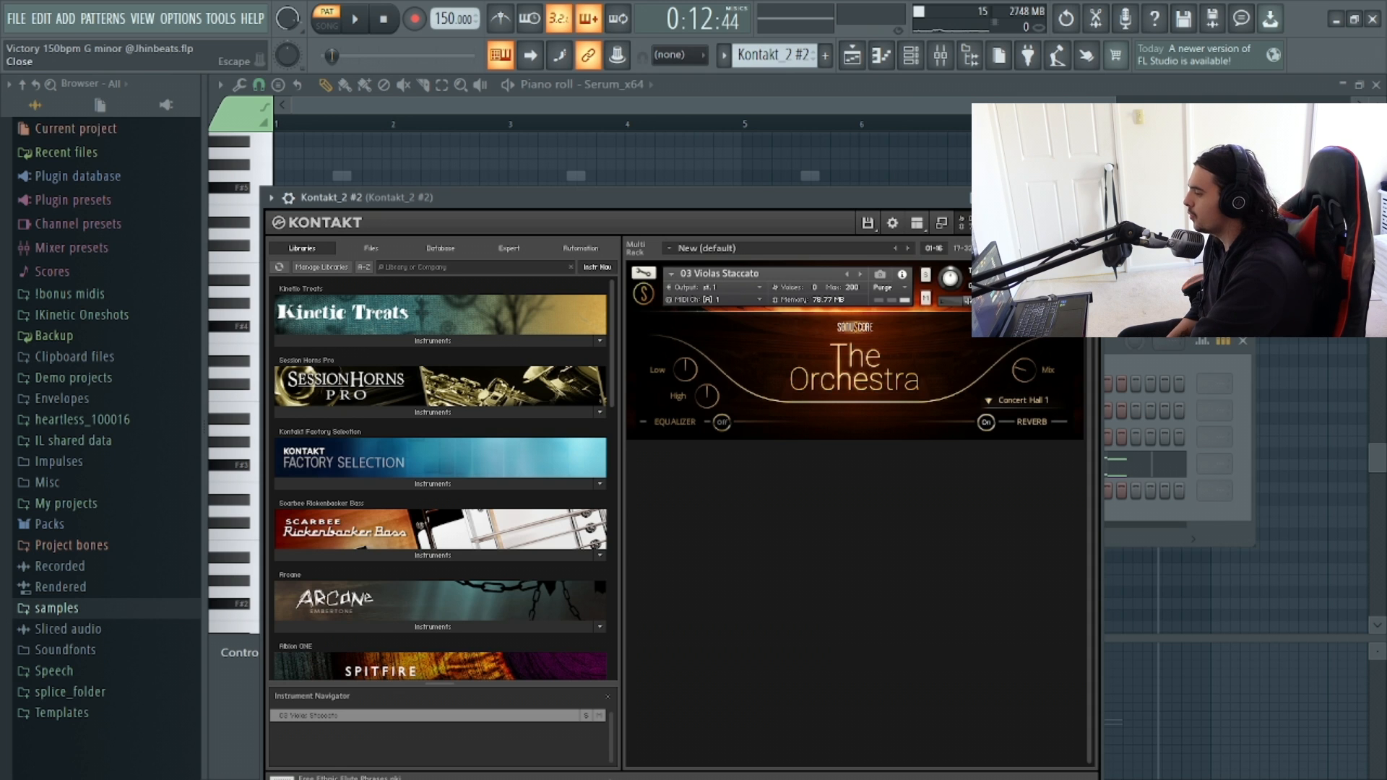
{"action": "left_click", "coordinate": [1090, 197]}
{"action": "left_click", "coordinate": [859, 456]}
{"action": "scroll", "coordinate": [723, 433], "scroll_direction": "up", "scroll_amount": 4}
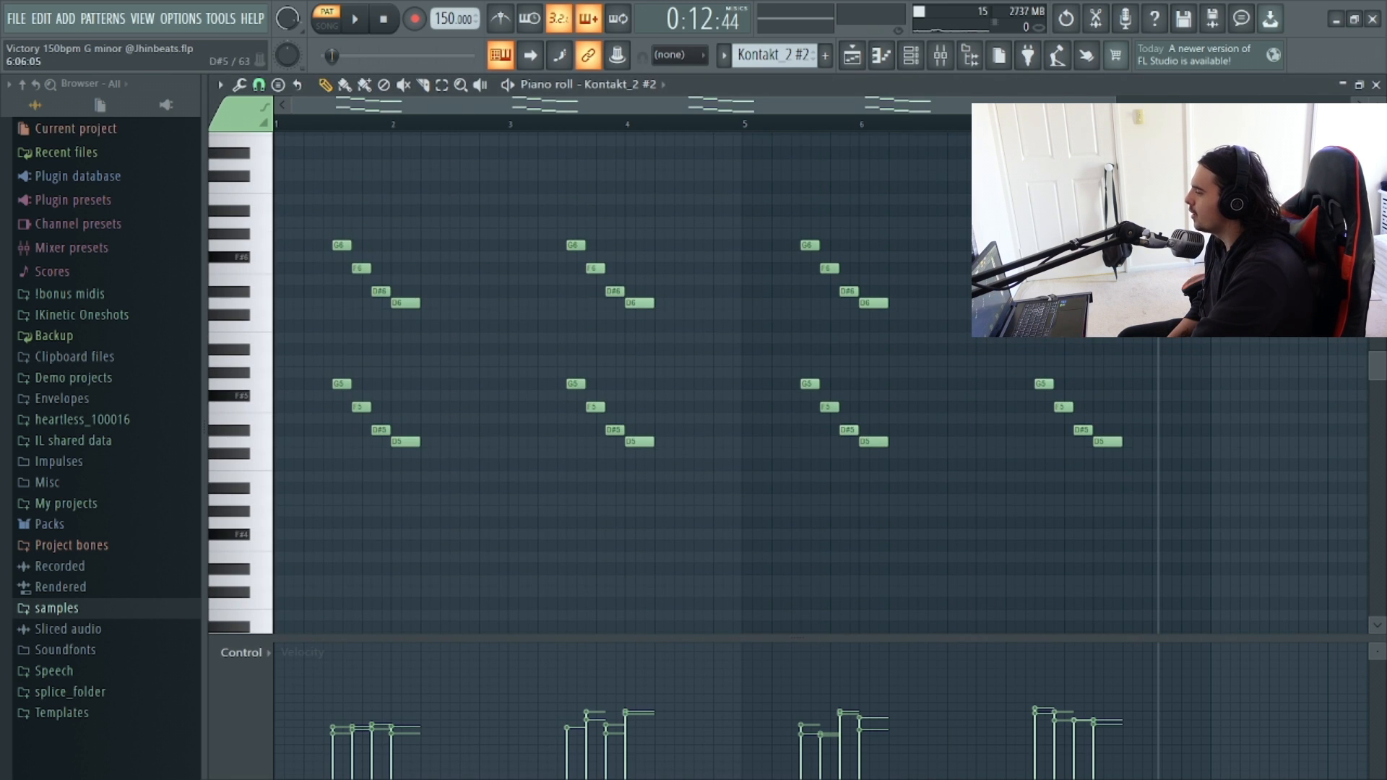
Play back the Kontakt_2 #2 pattern to review its staccato viola runs.
{"action": "left_click_drag", "start_coordinate": [1115, 106], "coordinate": [671, 105]}
{"action": "left_click", "coordinate": [384, 19]}
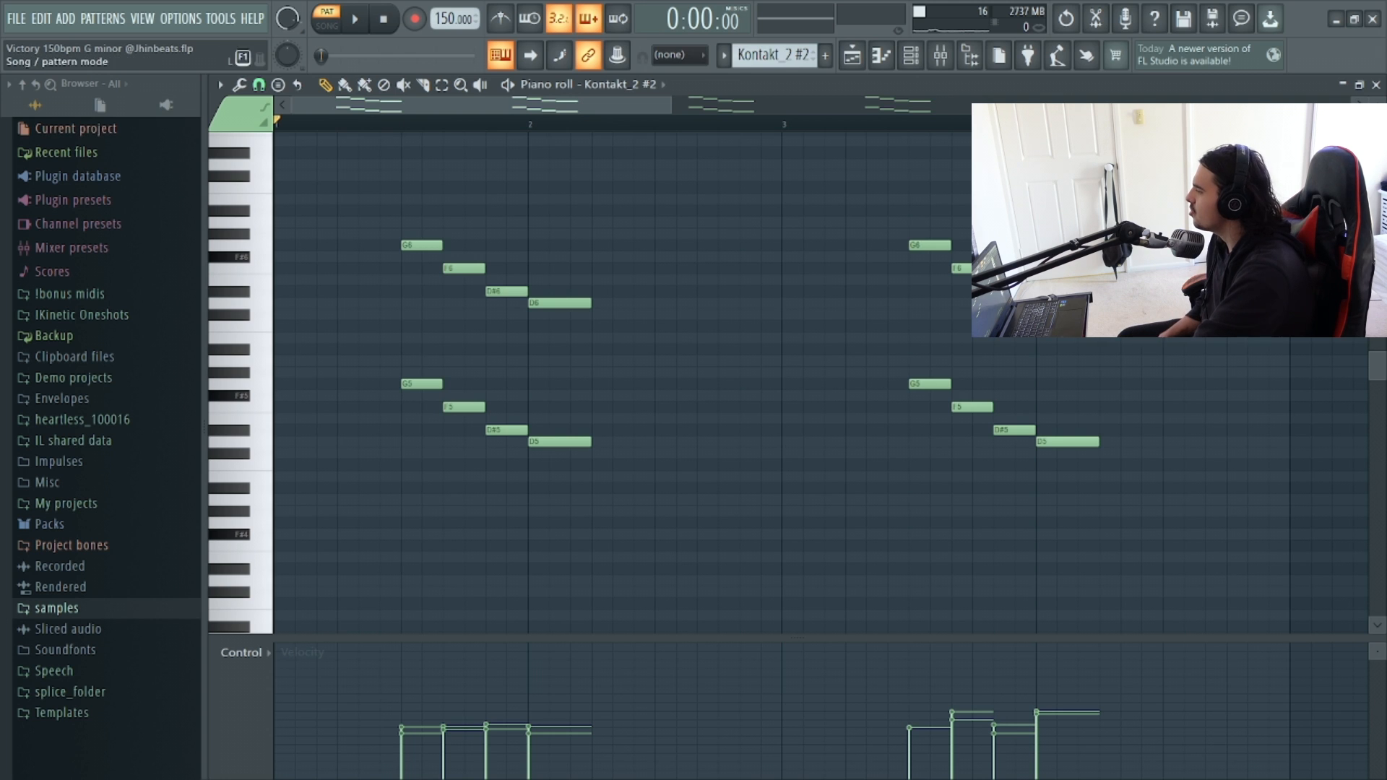
{"action": "left_click", "coordinate": [355, 19]}
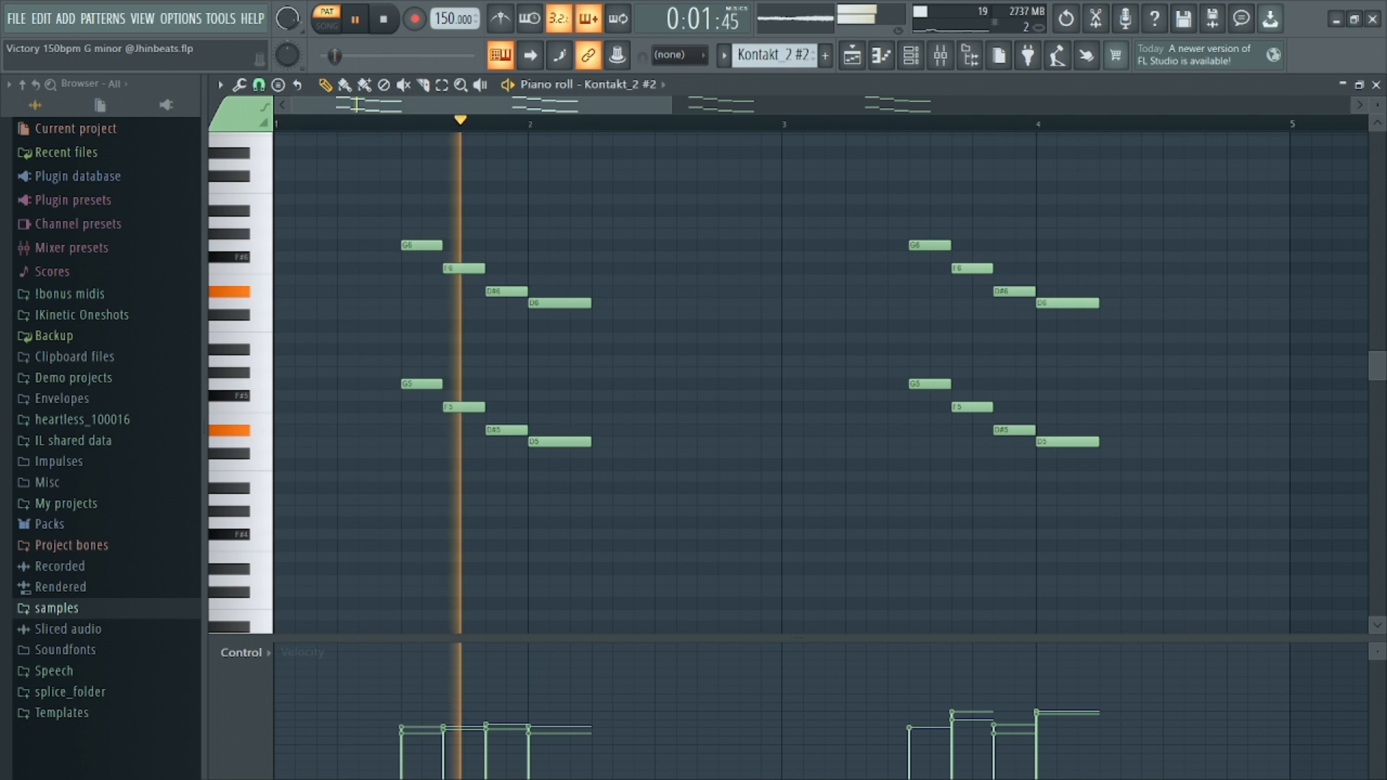
{"action": "left_click_drag", "start_coordinate": [672, 105], "coordinate": [1200, 106]}
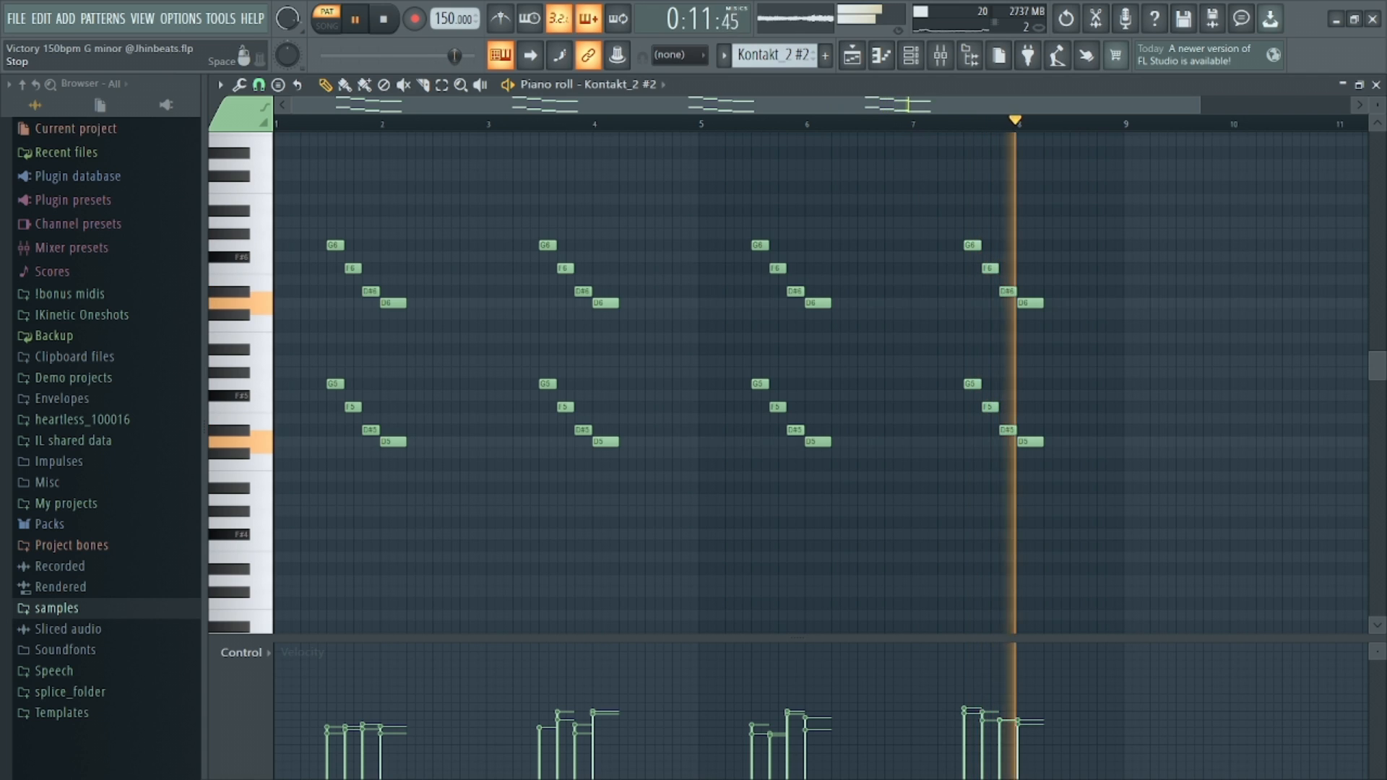
{"action": "key", "text": "space"}
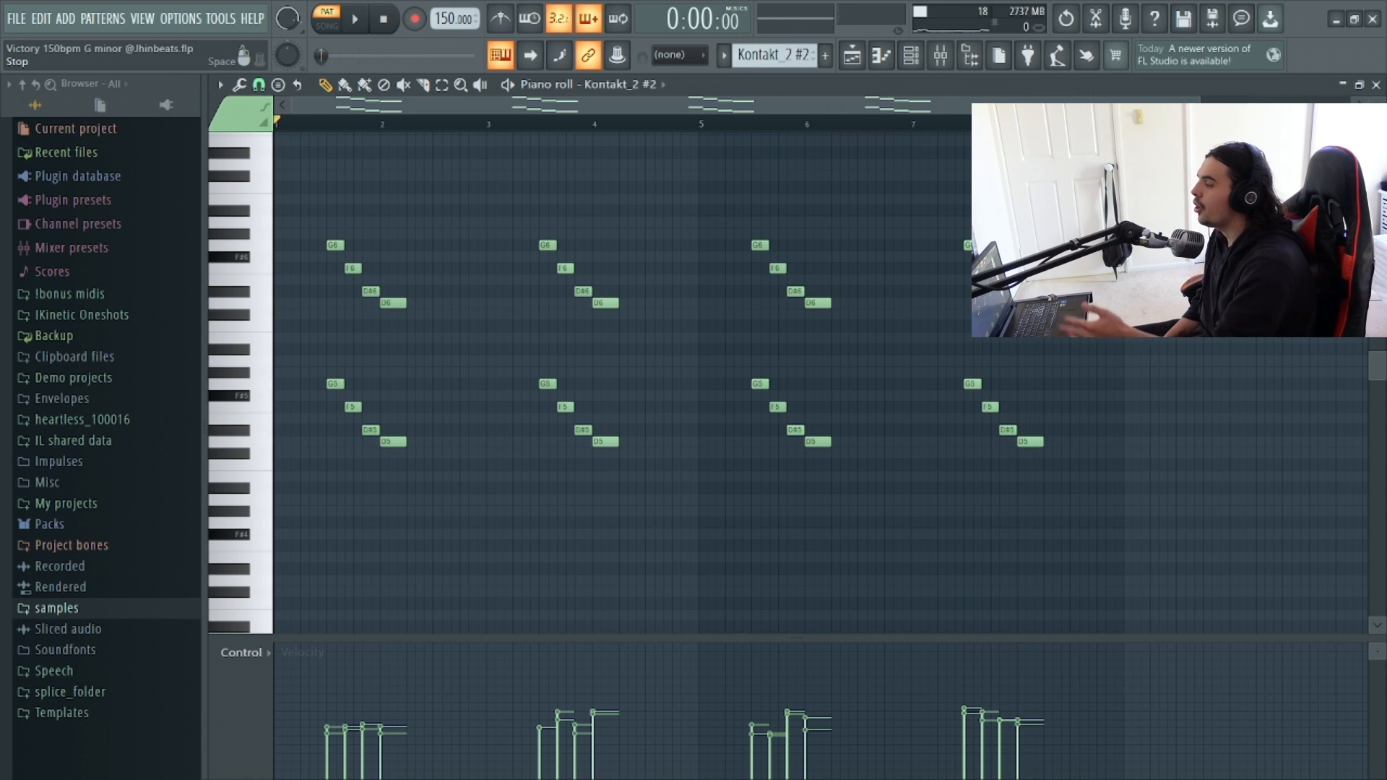